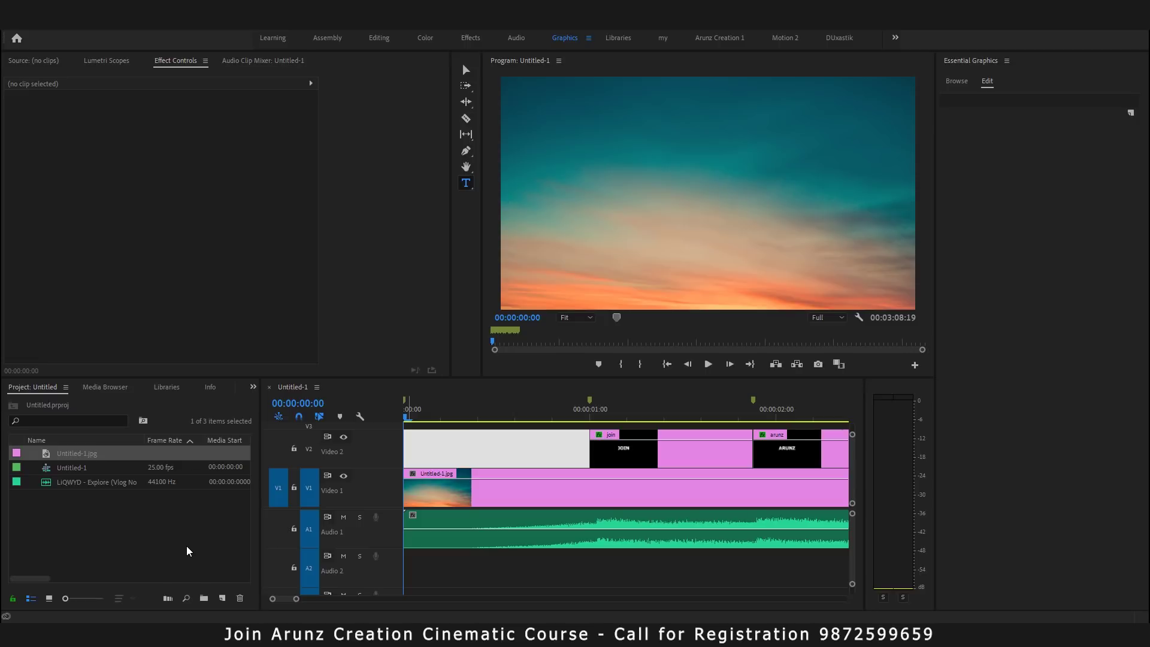
Step: Play the finished title promo from the timeline, then stop playback
left_click(182, 543)
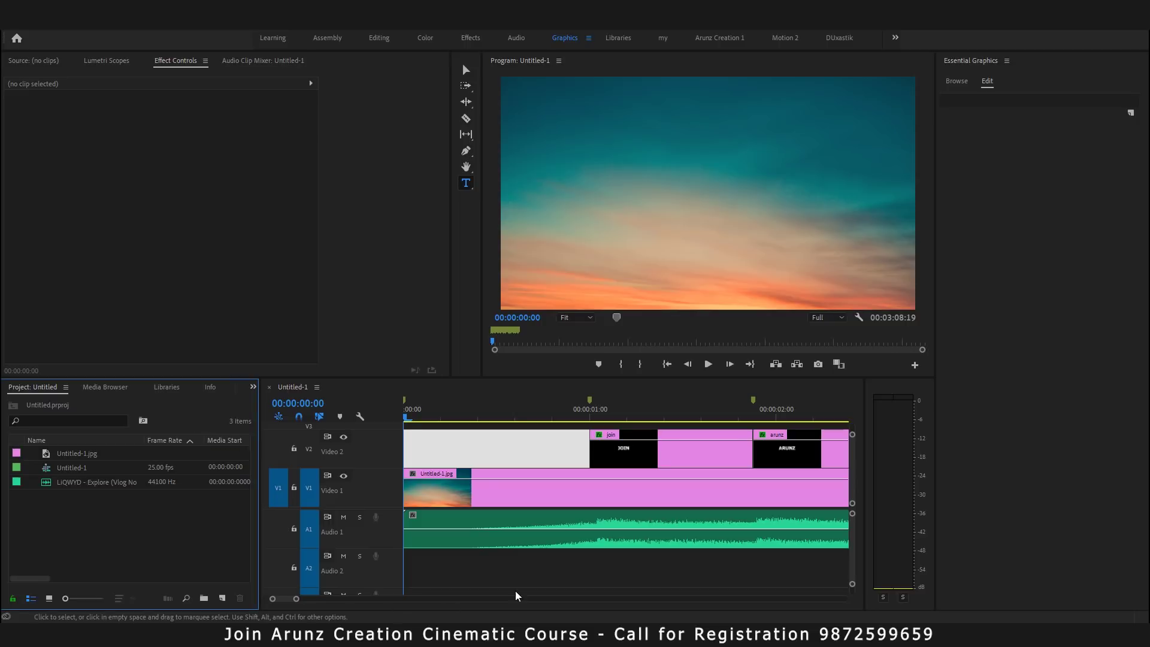
left_click(514, 576)
key("space")
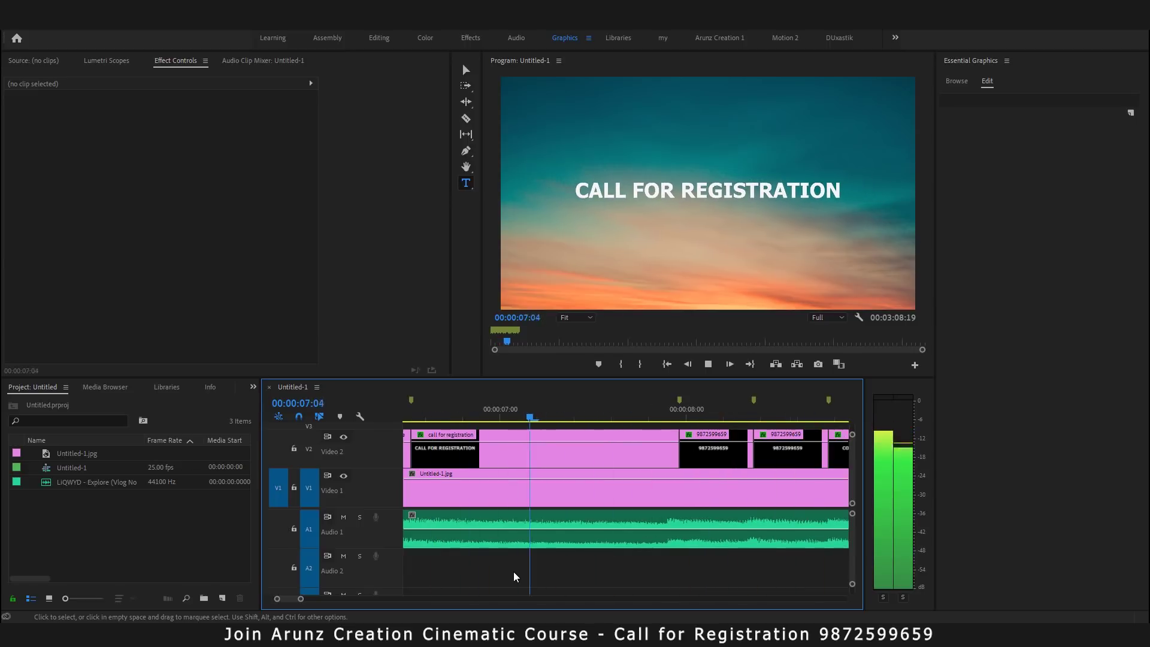
key("space")
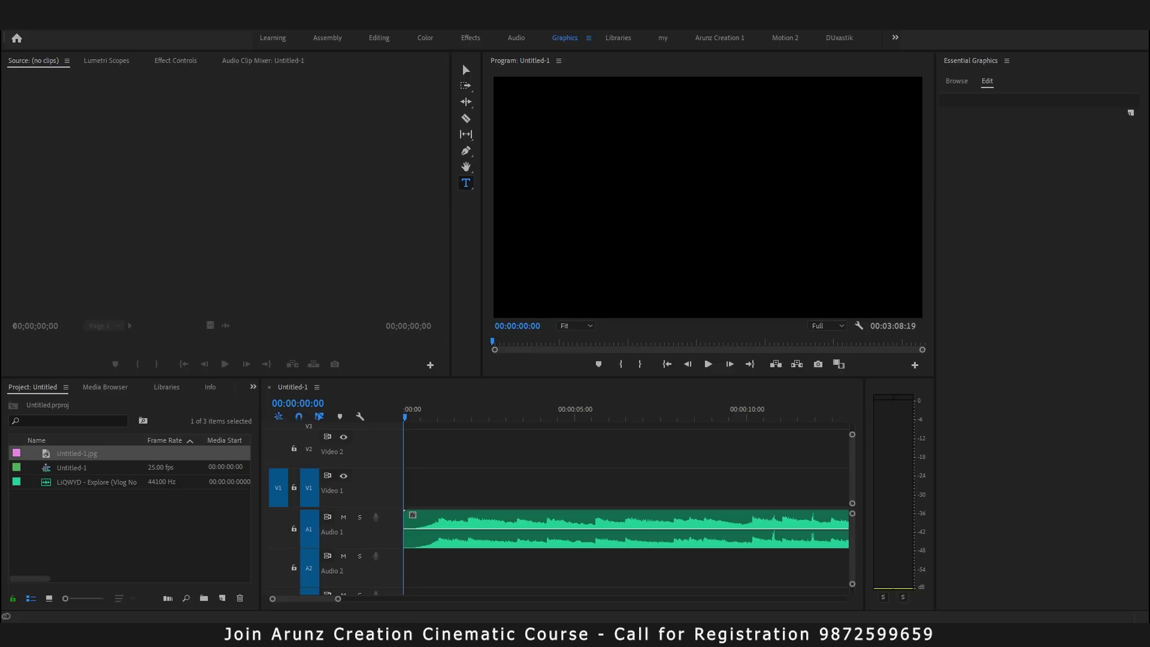
Step: Play the music and drop a marker on each beat, stopping after the last one
key("space")
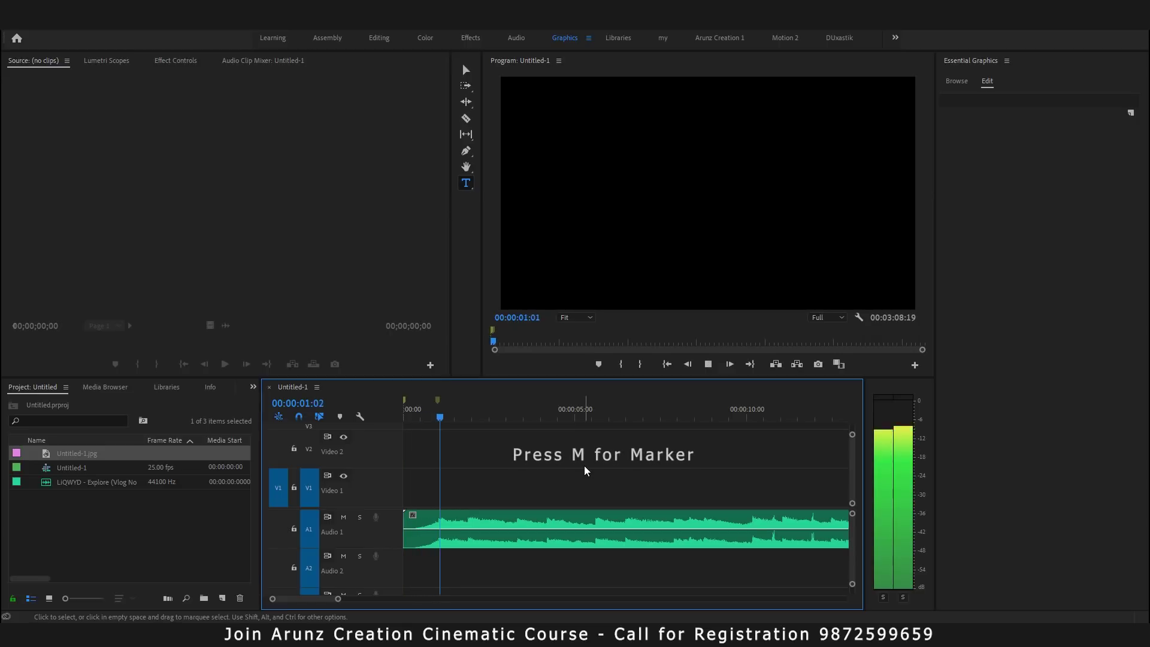
key("m")
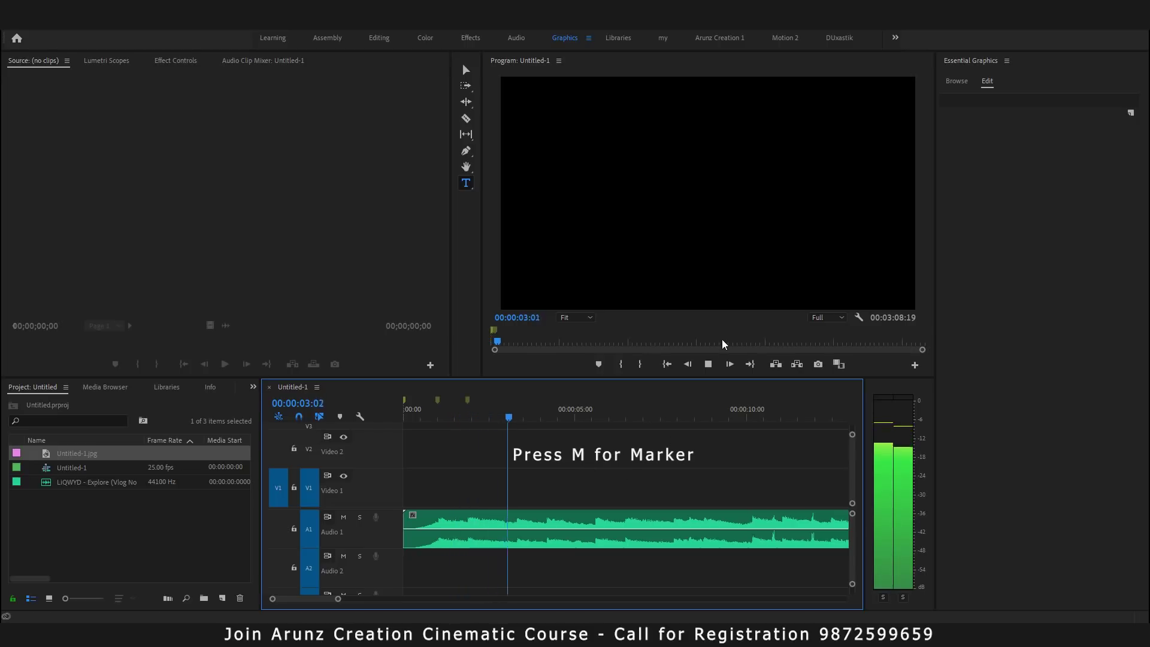
key("m")
key("m")
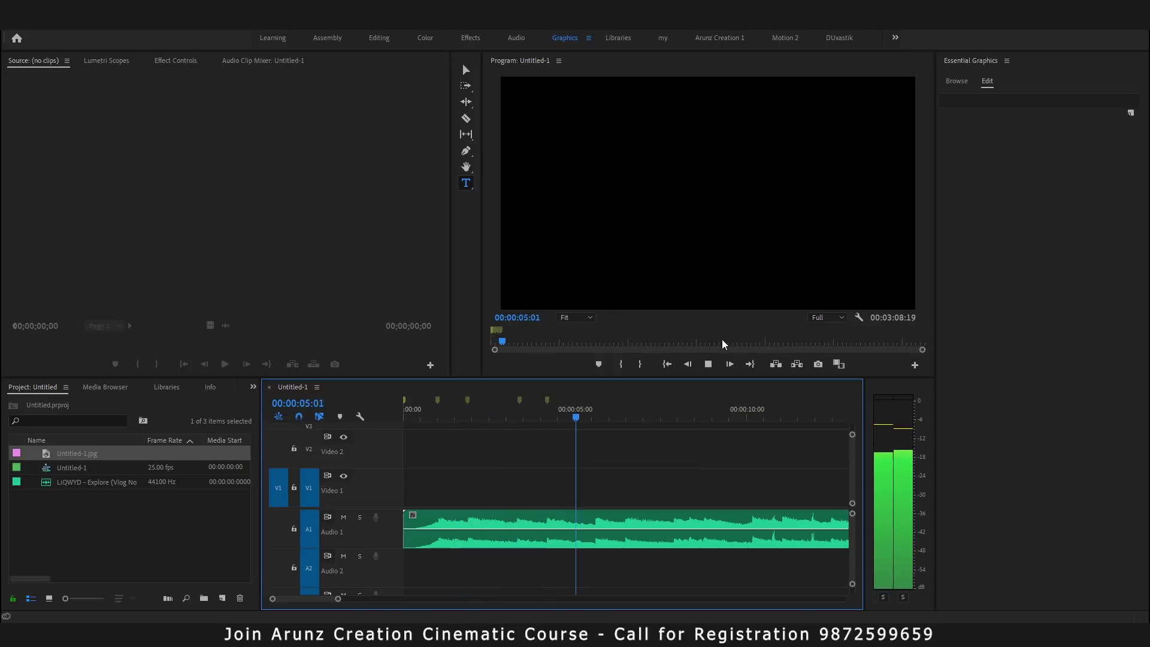
key("m")
key("m")
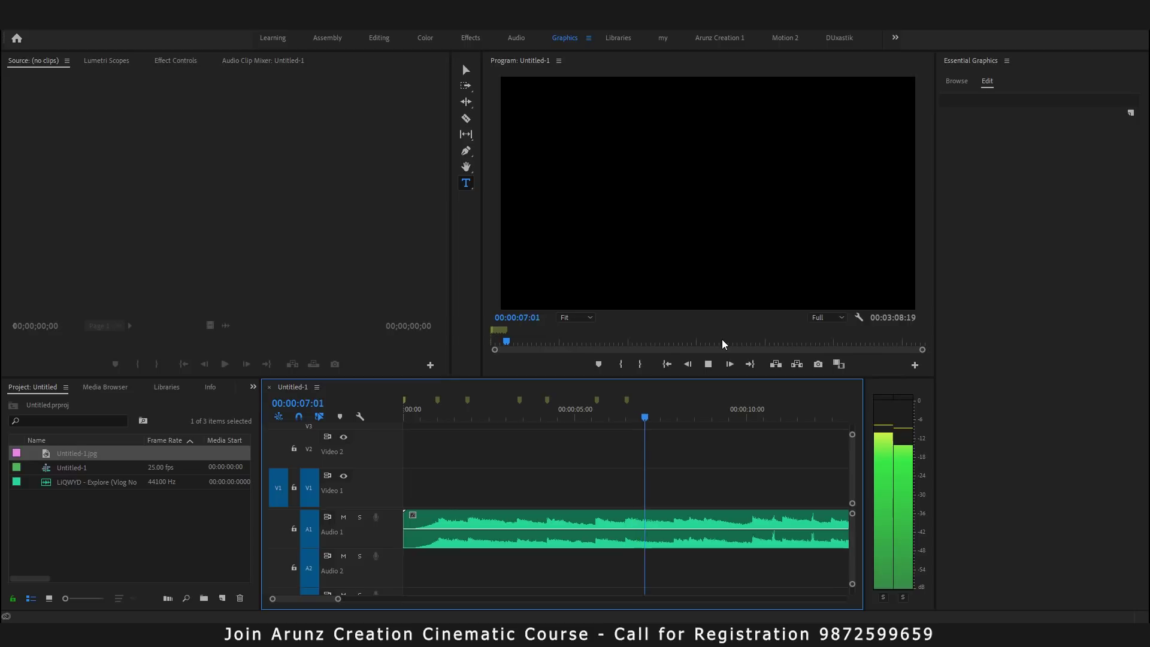
key("m")
key("m")
key("m")
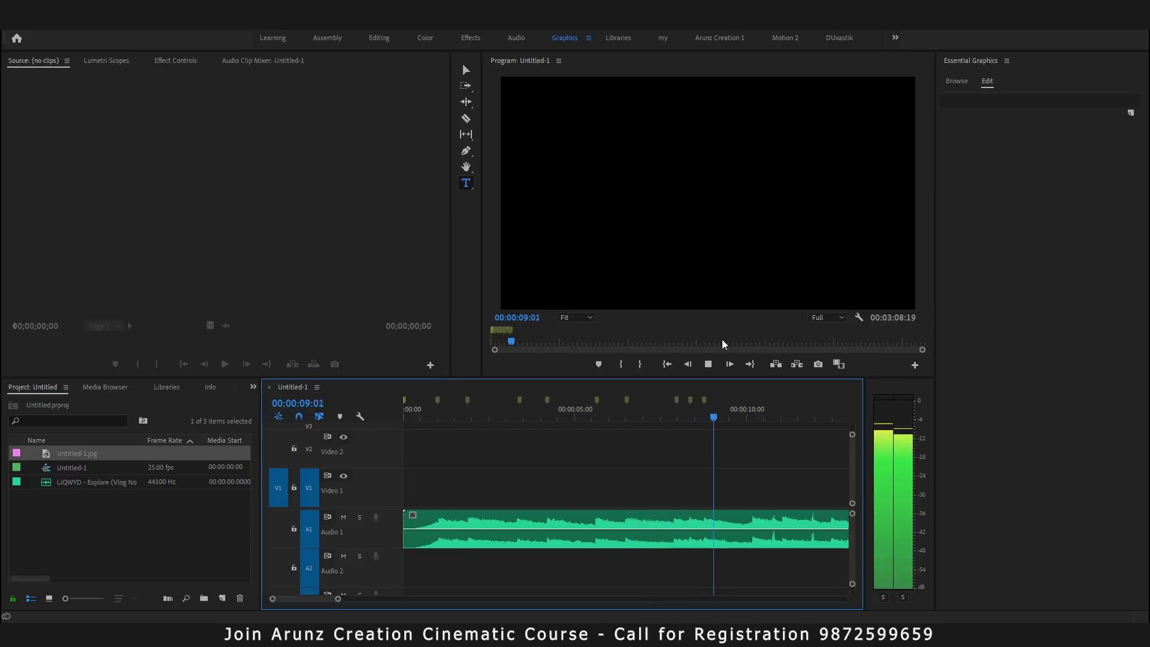
key("m")
key("m")
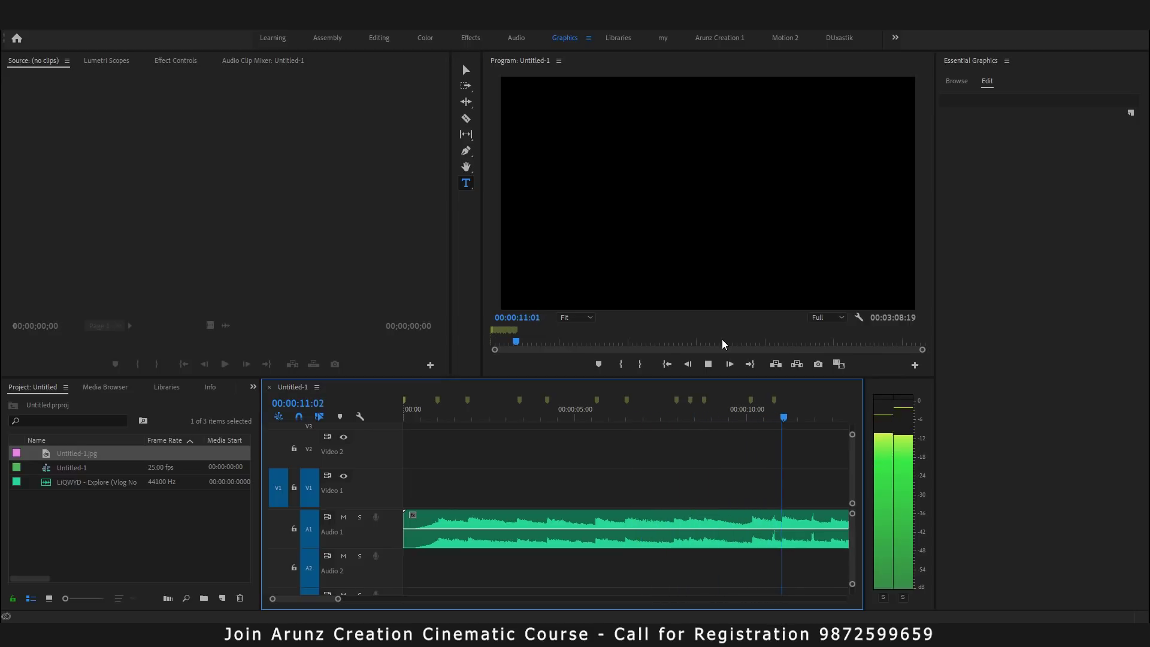
key("m")
key("space")
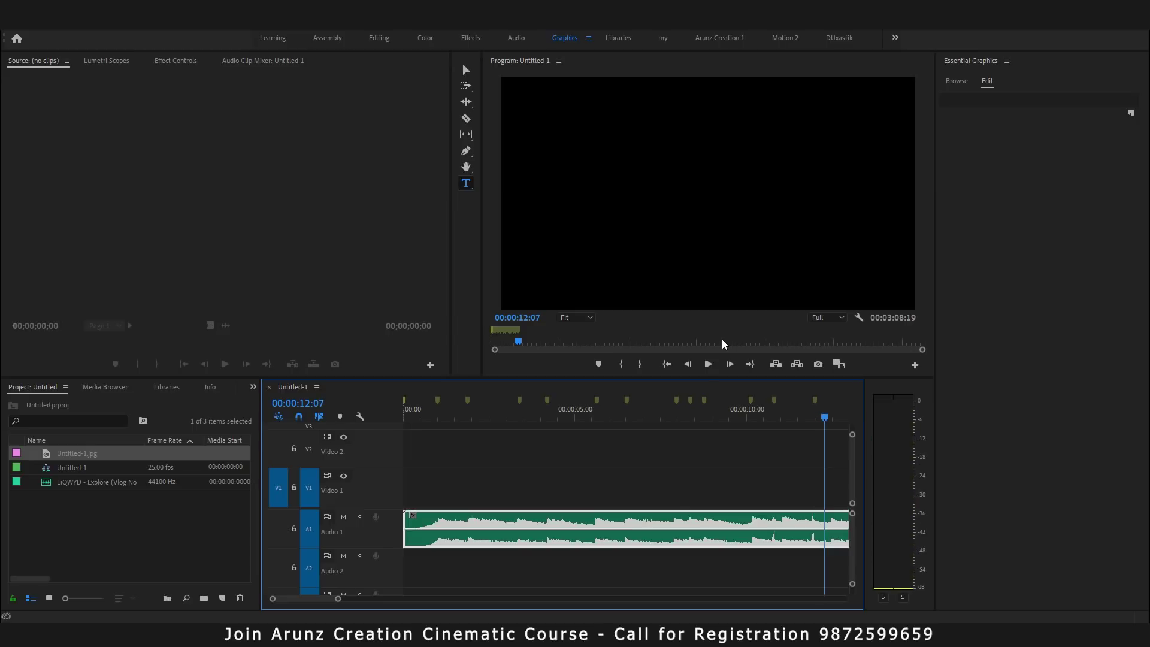
Step: Place the Untitled-1.jpg sunset image at 00:00 on Video 1
key("Home")
mouse_move(74, 454)
left_mouse_down()
mouse_move(427, 491)
mouse_move(570, 473)
left_mouse_up()
key("minus")
key("minus")
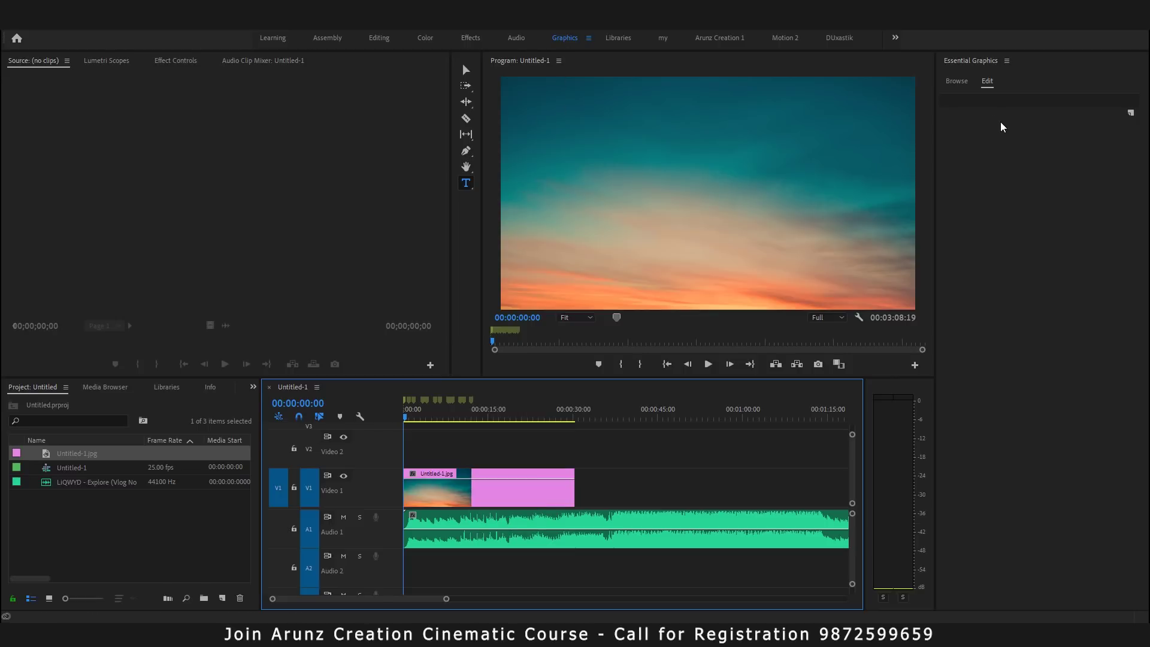
Step: Add a 'join' text title on the sky, centred vertically and horizontally
left_click(987, 82)
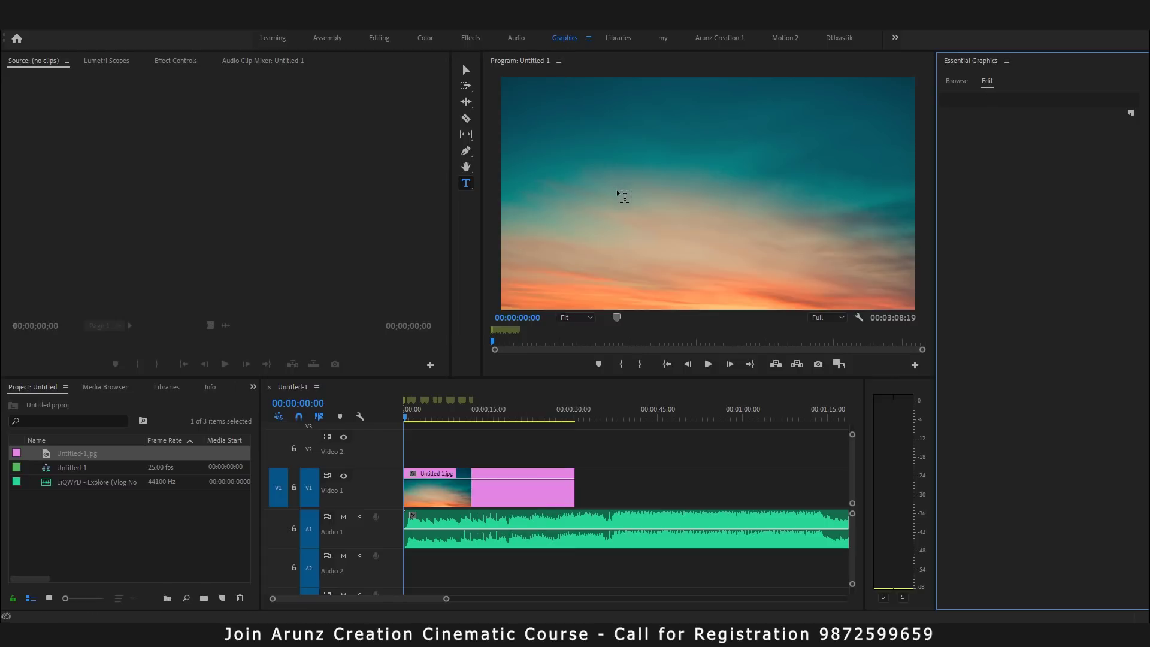
left_click(642, 197)
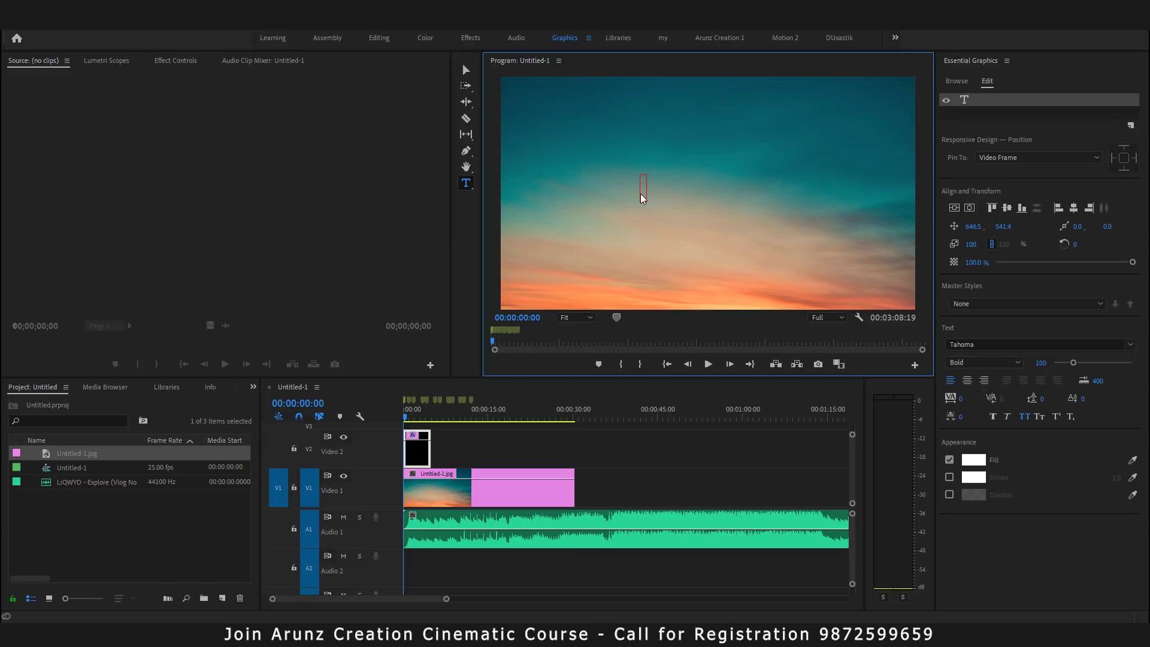
type("join")
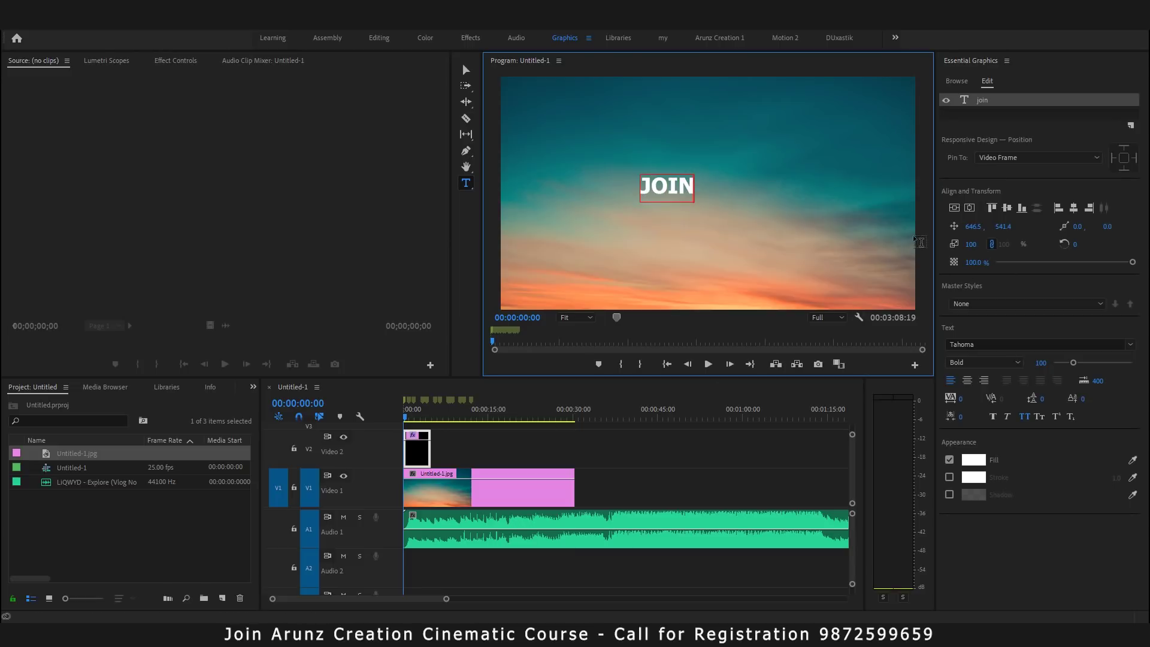
left_click(955, 208)
left_click(969, 208)
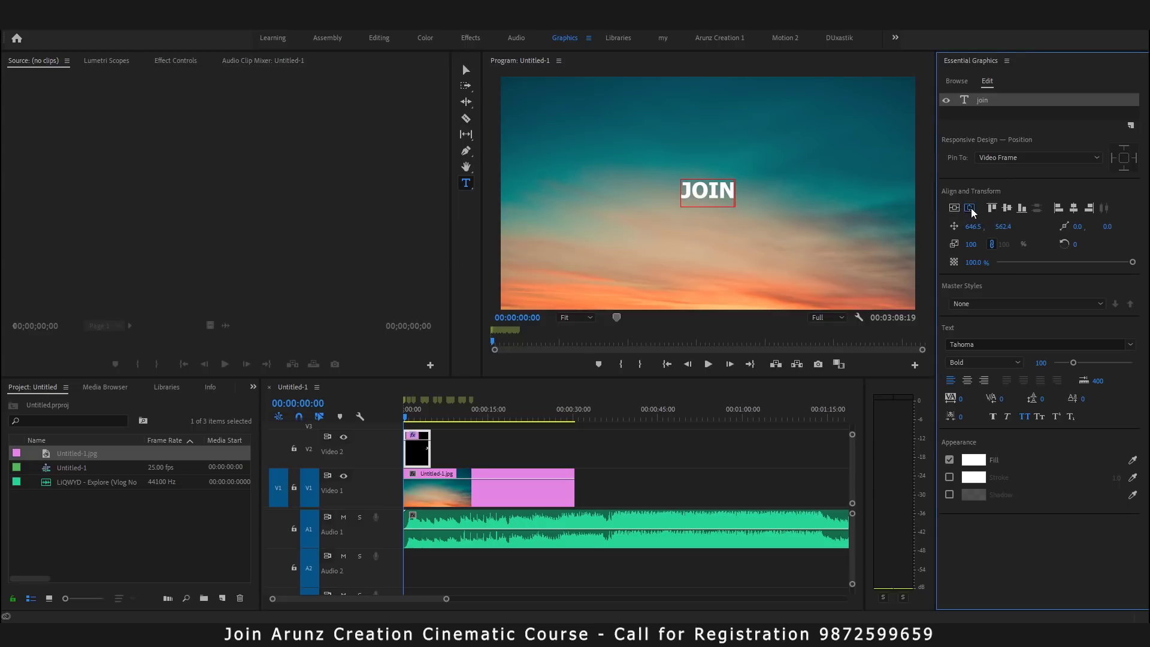
left_click(734, 191)
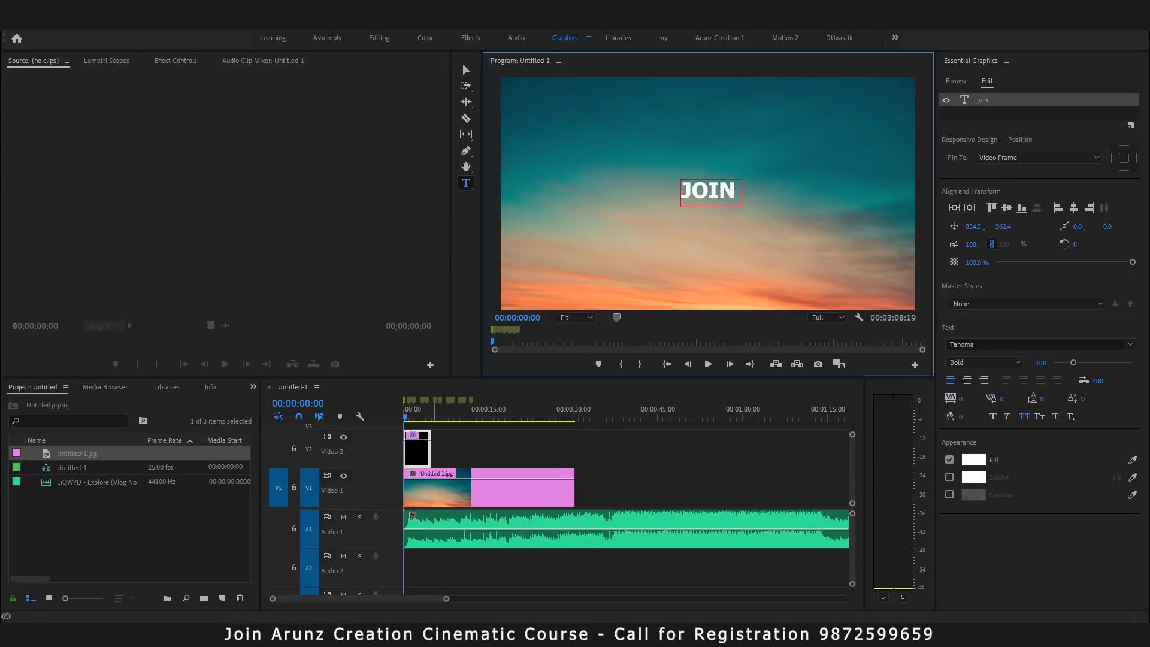
left_click(606, 458)
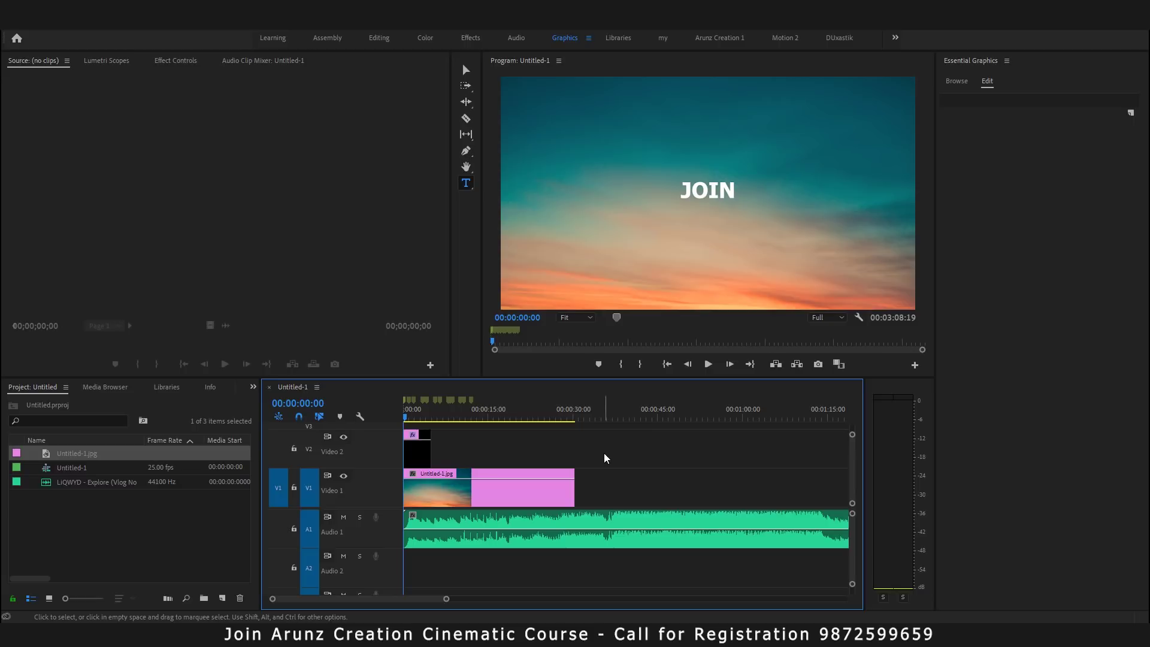
key("equal")
Step: Trim the JOIN clip to start at 00:00:01:00 and cut it at 00:00:01:22
key("equal")
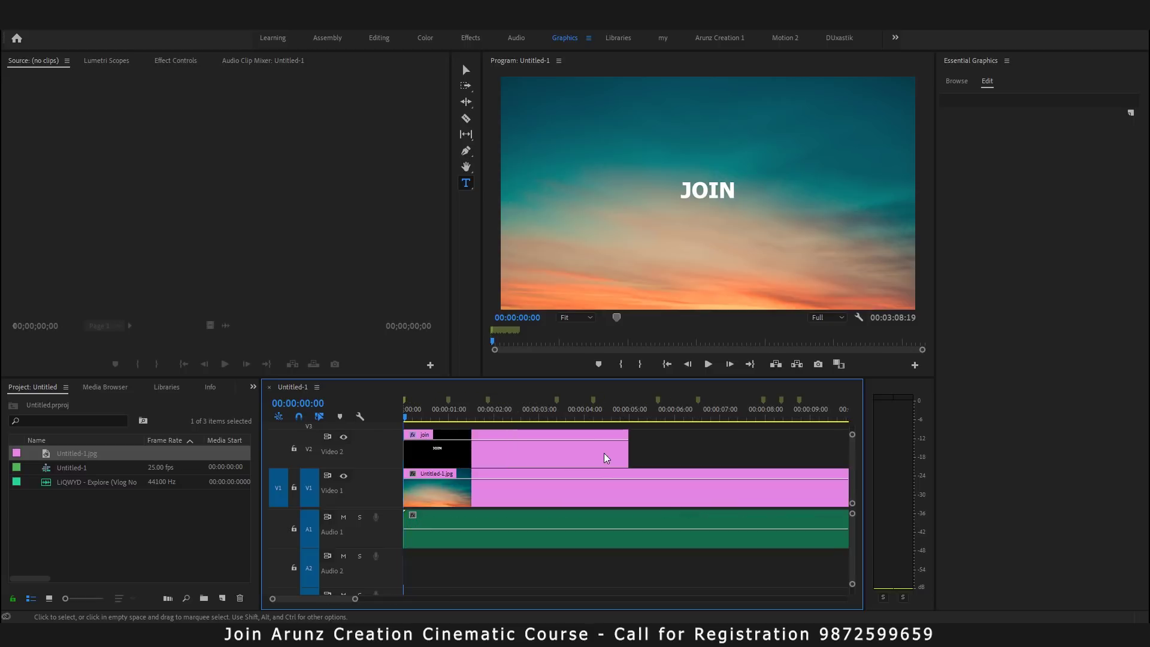
key("equal")
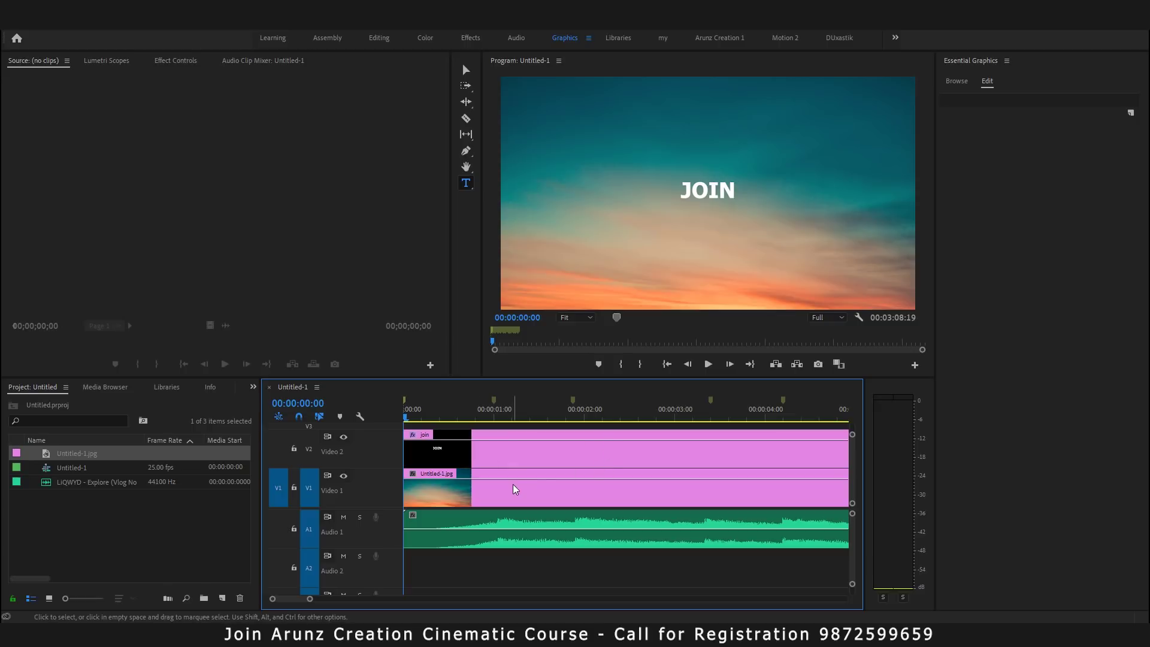
left_click_drag(409, 449, 496, 446)
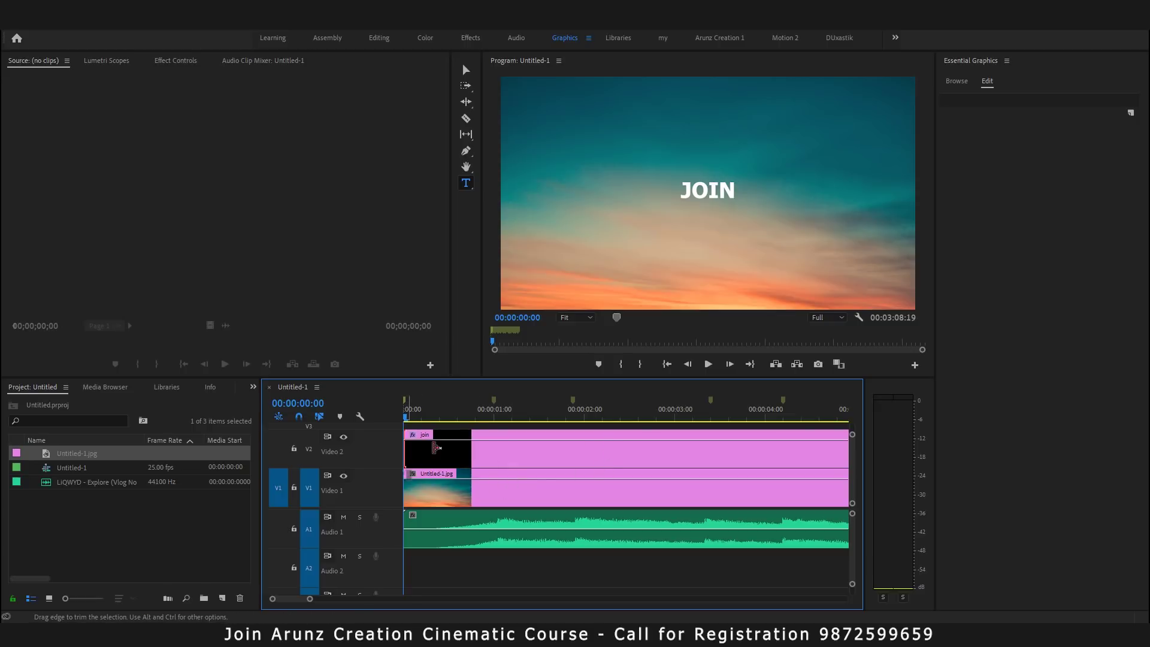
left_click_drag(594, 417, 573, 419)
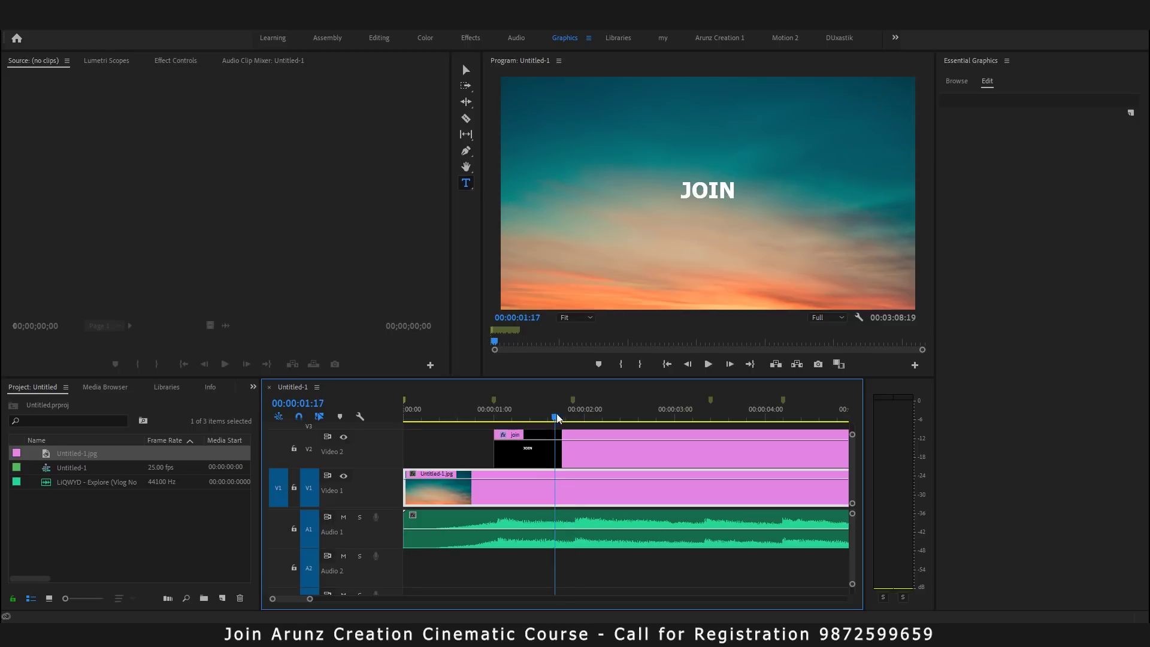
key("v")
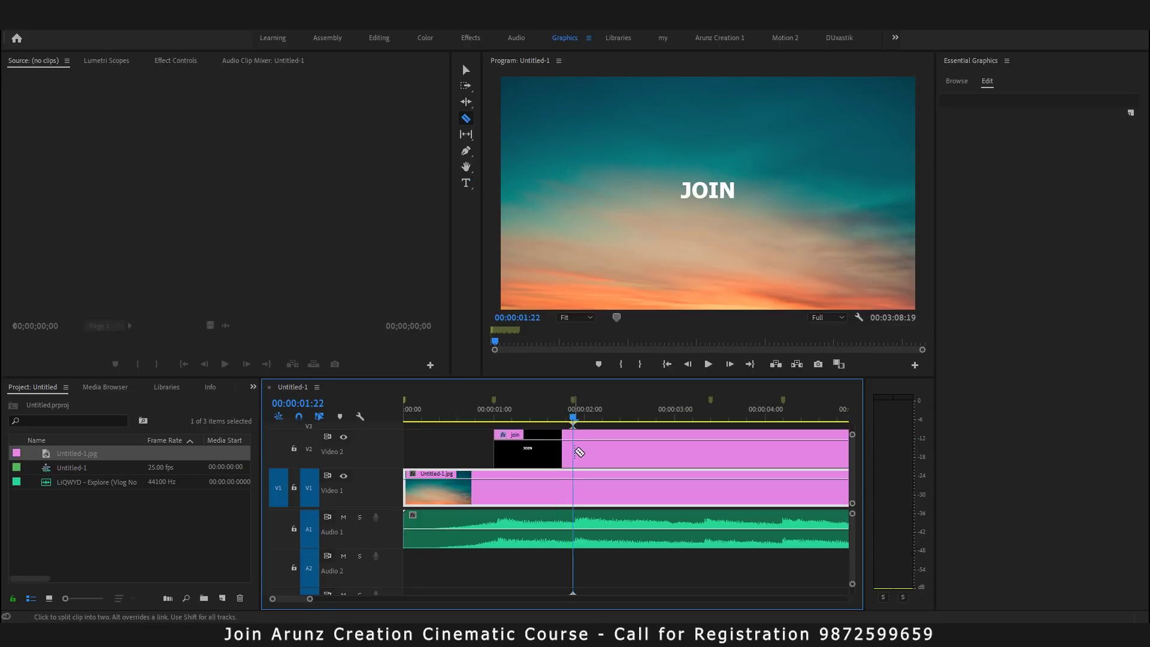
key("ctrl+v")
left_click(615, 464)
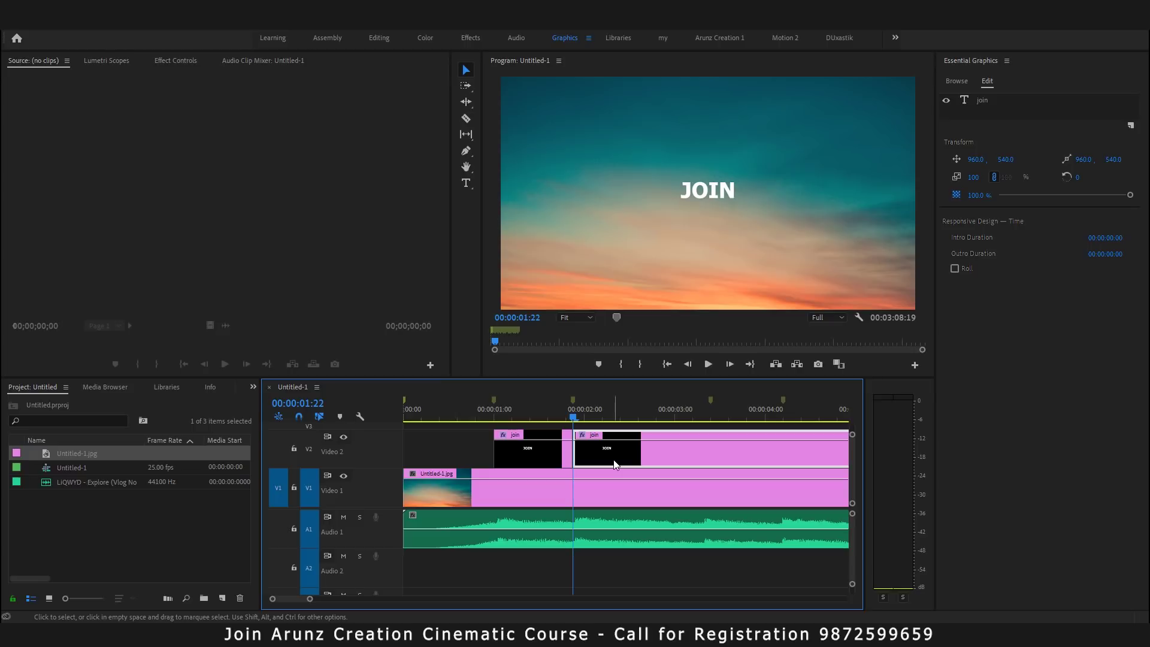
key("Delete")
left_click(543, 454)
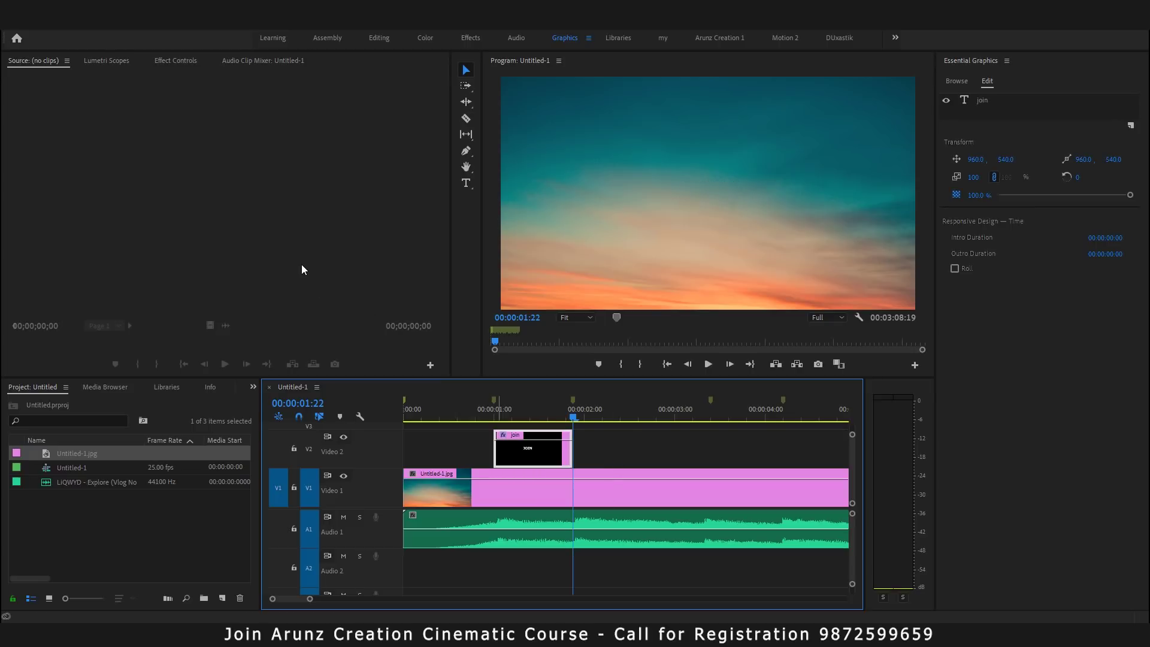
left_click(181, 62)
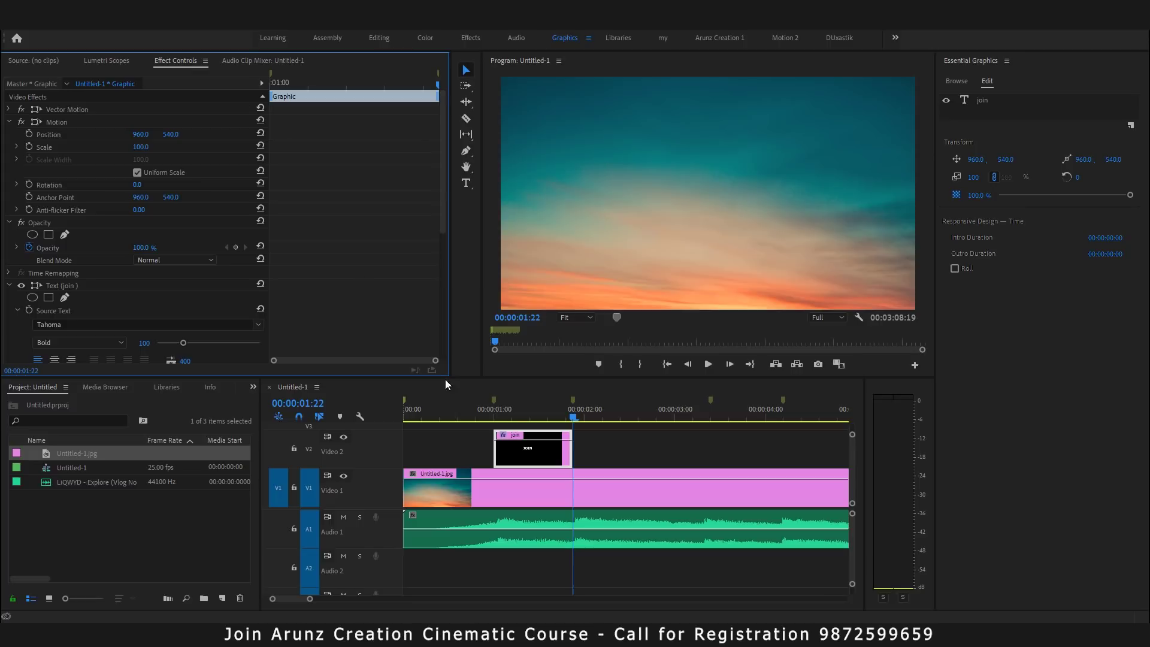
Step: Select the JOIN clip and park the playhead on its first frame at 00:00:01:00
left_click(536, 464)
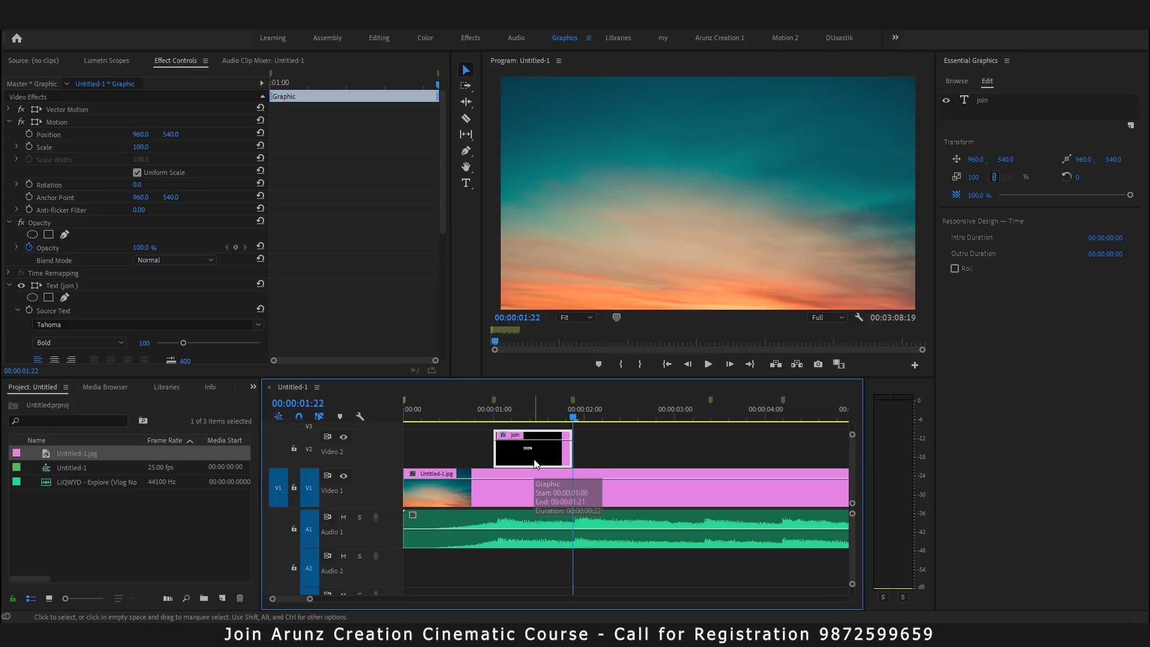
left_click(548, 417)
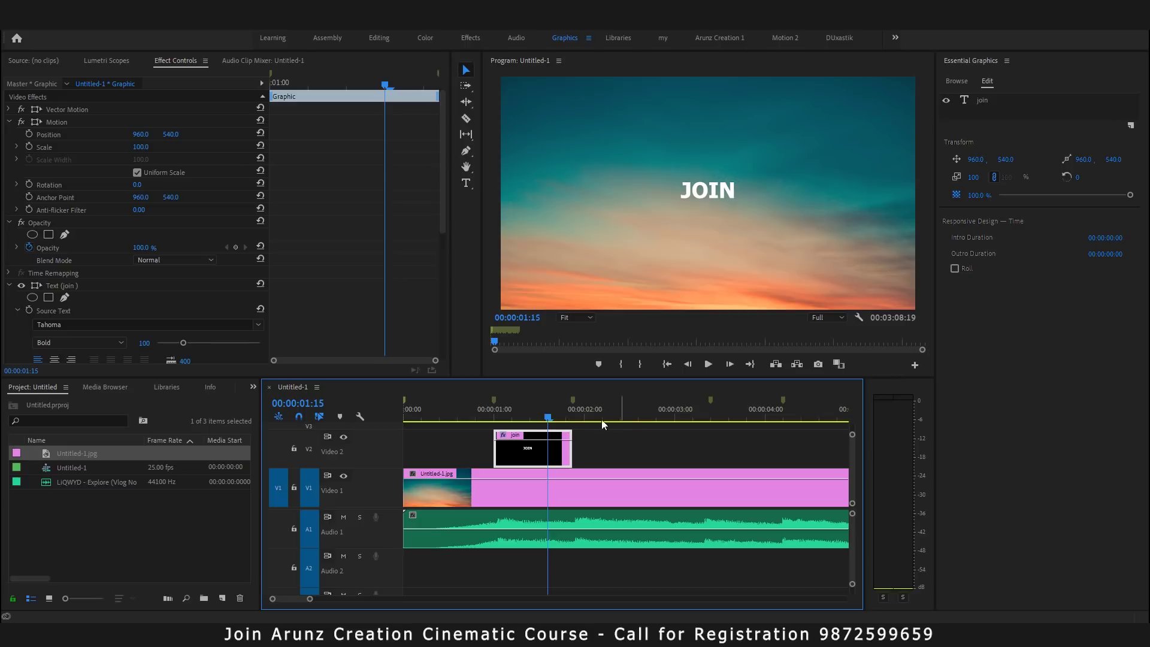
left_click(498, 416)
left_click(495, 418)
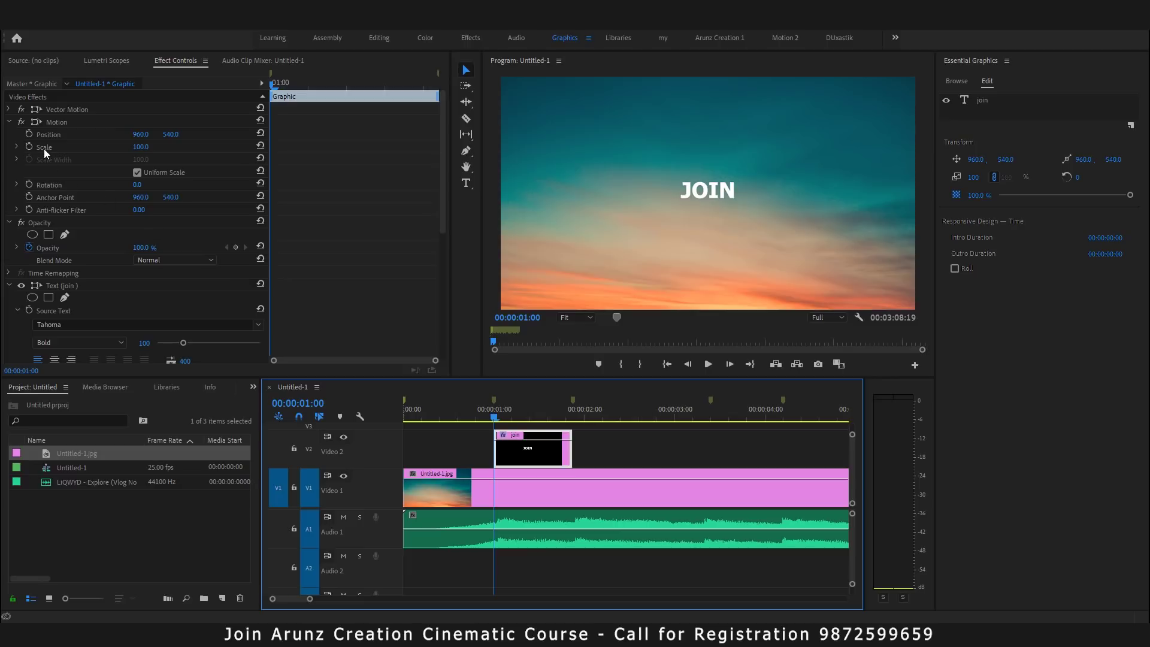
Step: Enable Scale keyframing on the JOIN title with a starting scale of 130
left_click(142, 147)
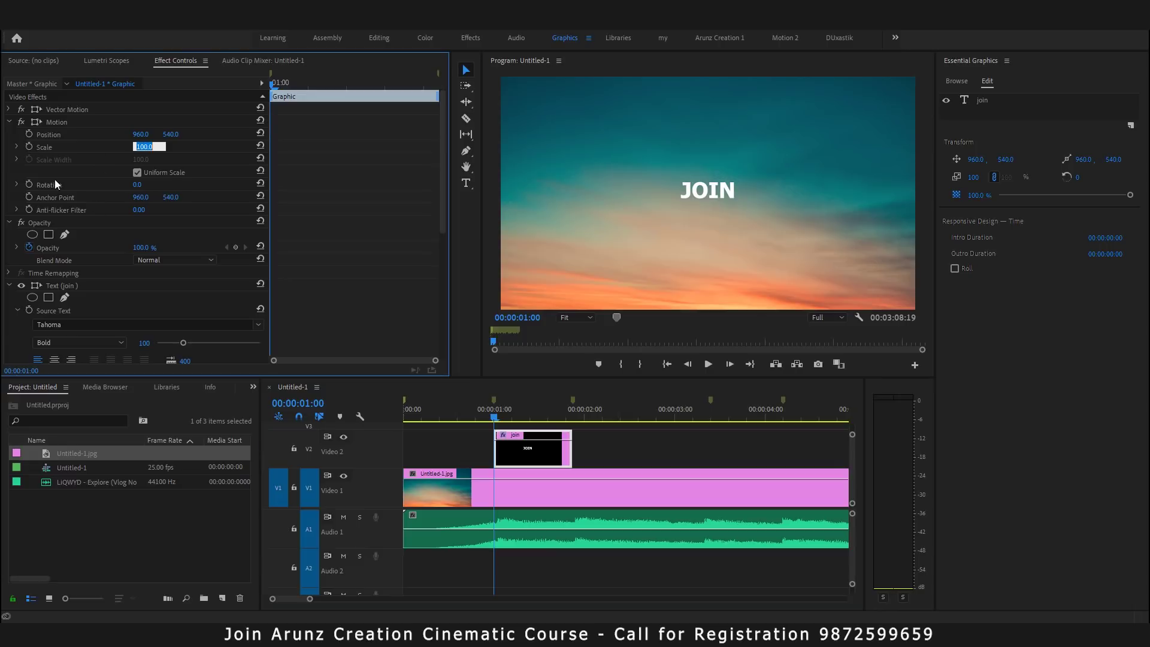
left_click(30, 148)
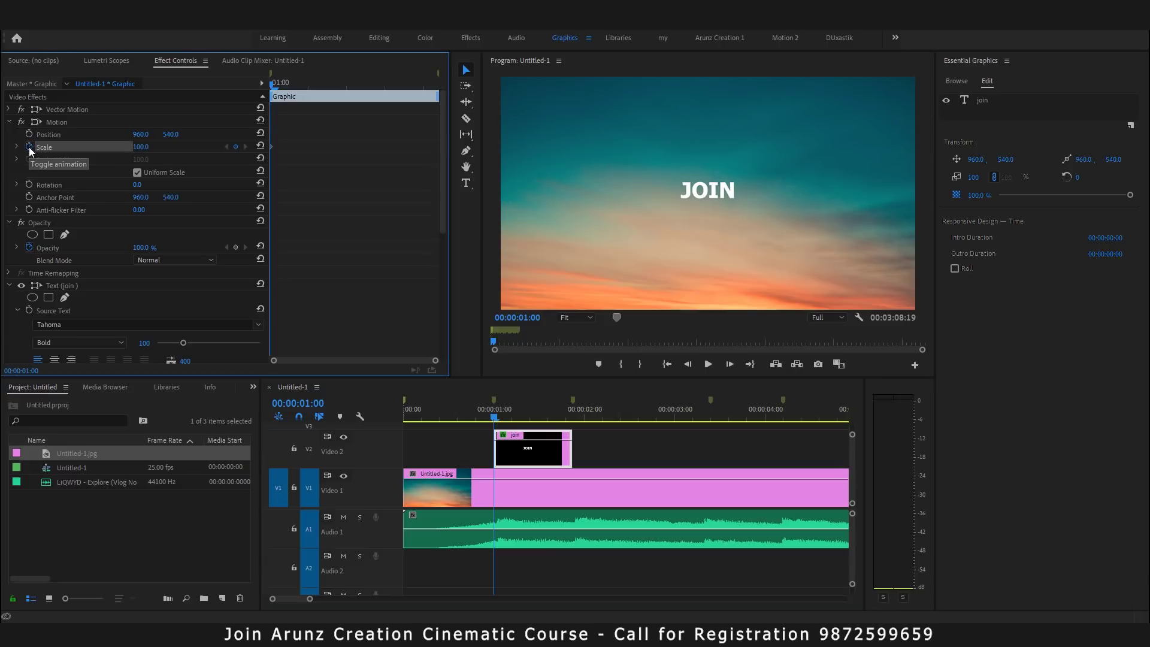
left_click(146, 147)
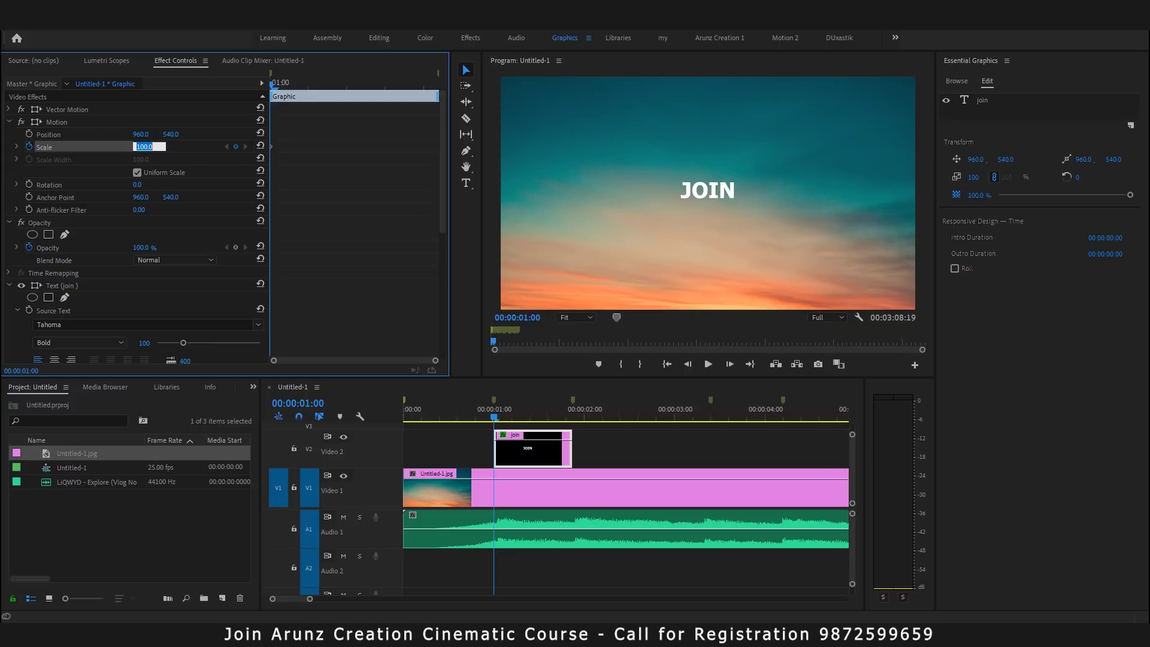
type("130")
key("Return")
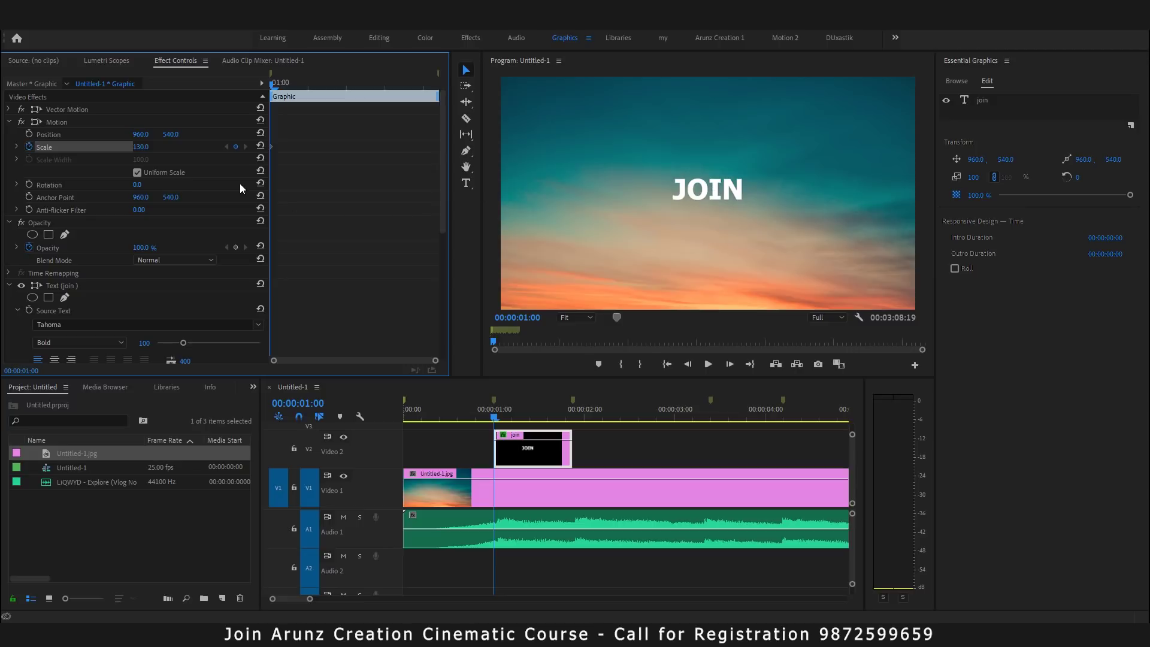
Step: Add a Scale keyframe of 100 at the next beat
left_click(504, 417)
left_click_drag(507, 419, 526, 419)
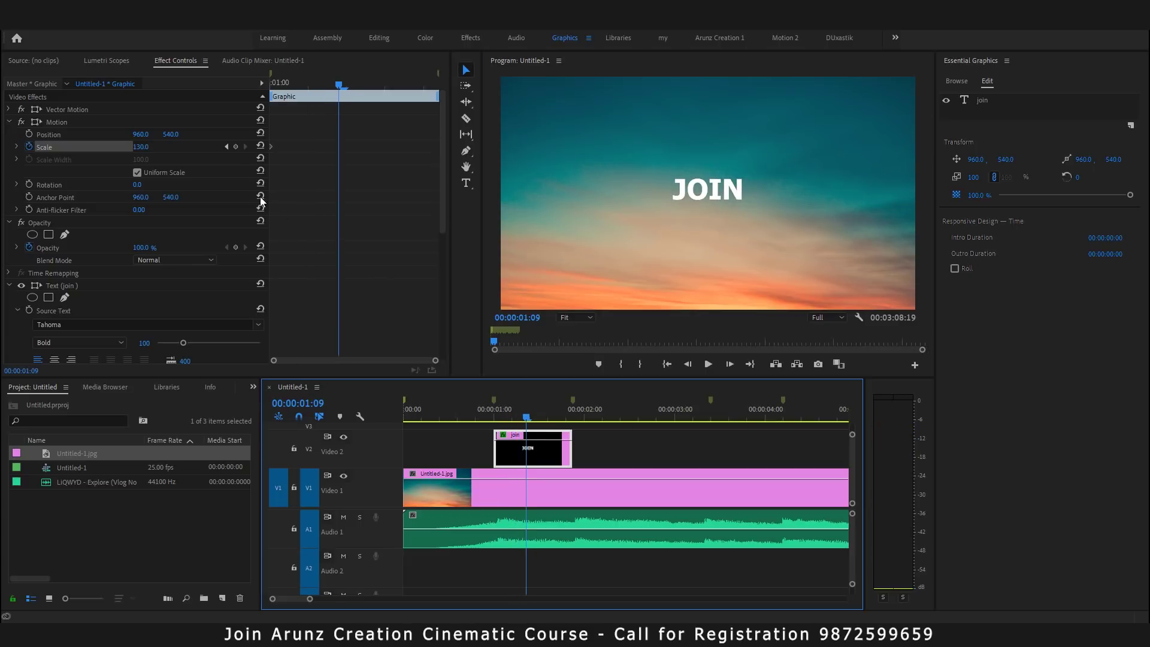
left_click(236, 146)
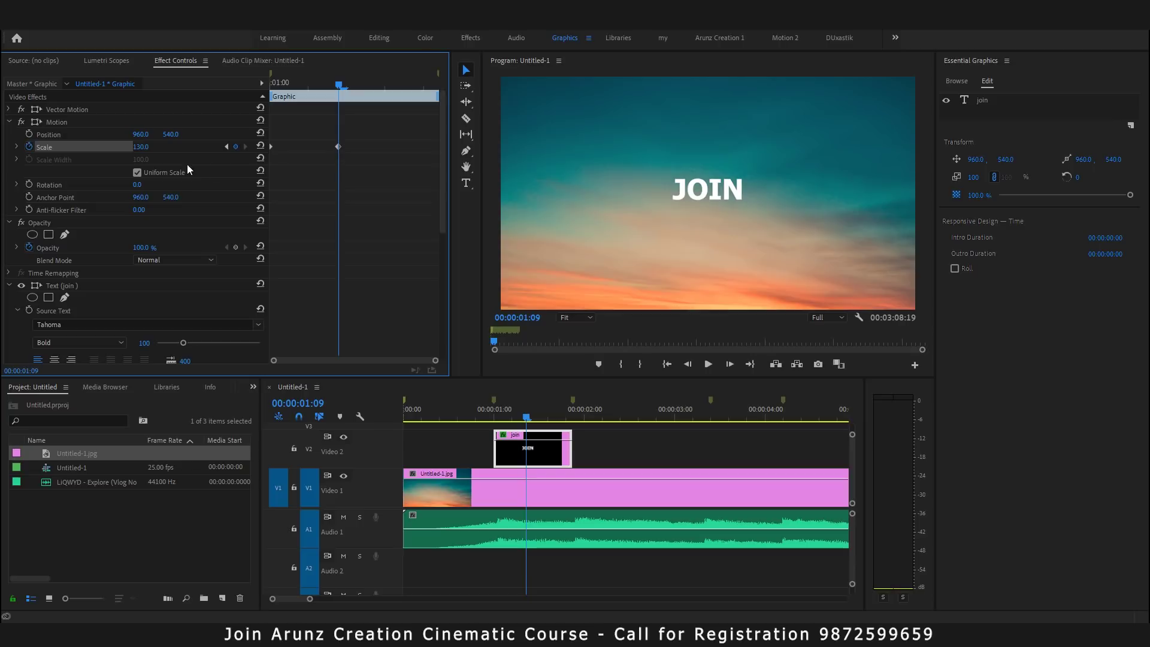
left_click(142, 147)
type("1")
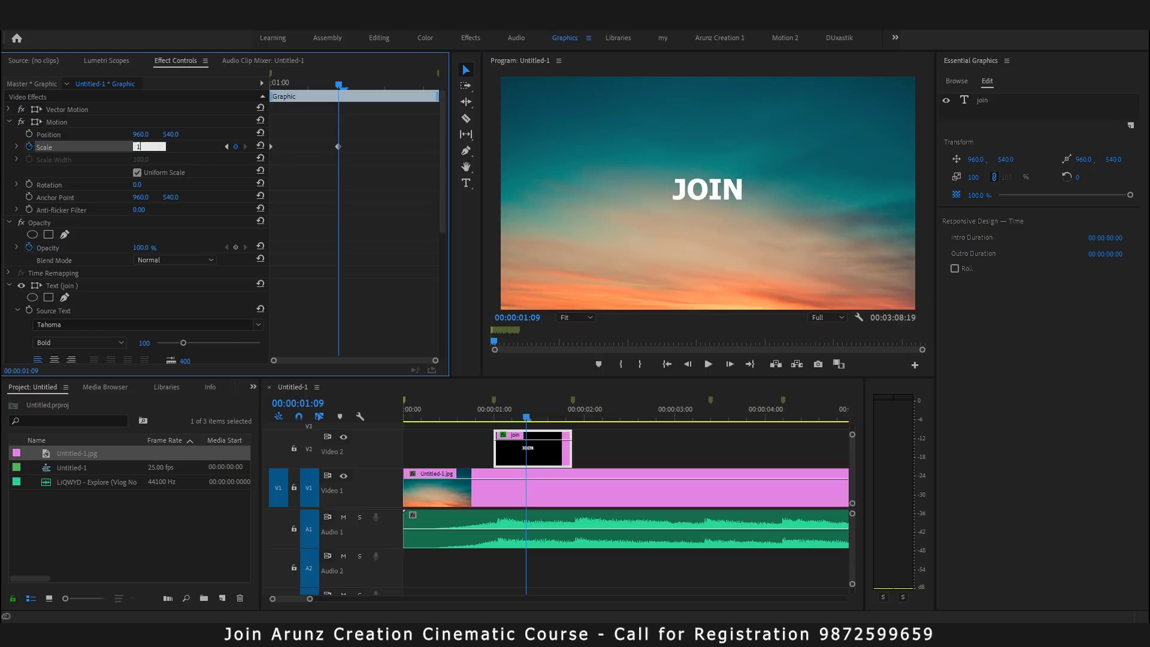
key("Return")
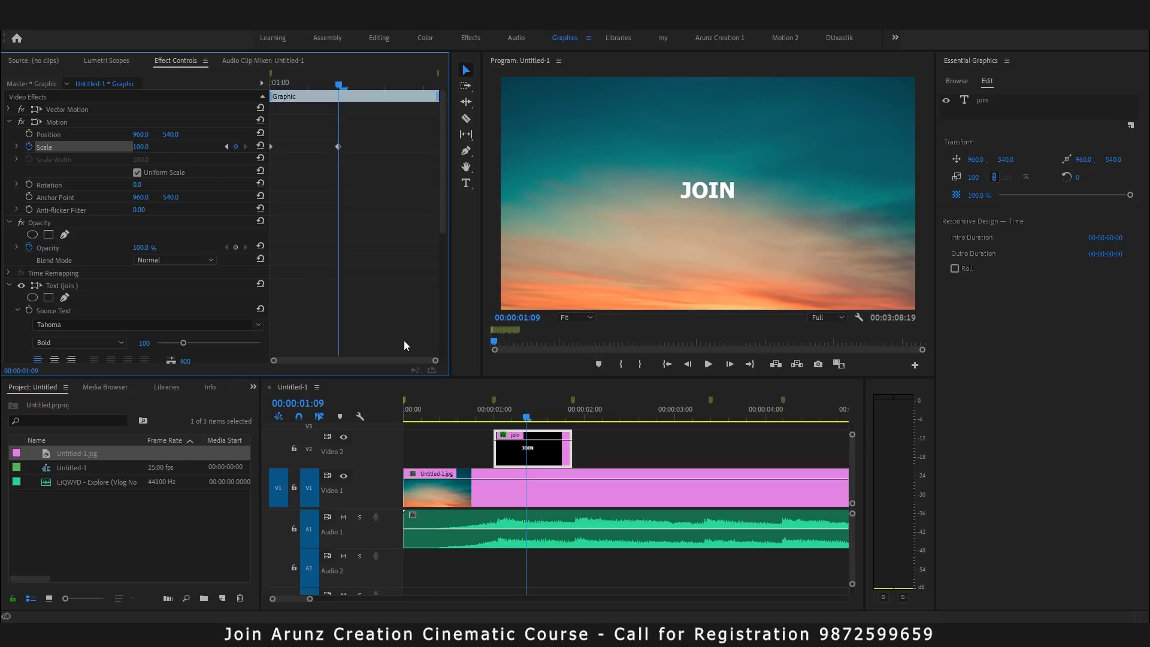
Step: Add a Scale keyframe of 80 at 00:00:01:21 and play back the animation
left_click_drag(526, 417, 570, 417)
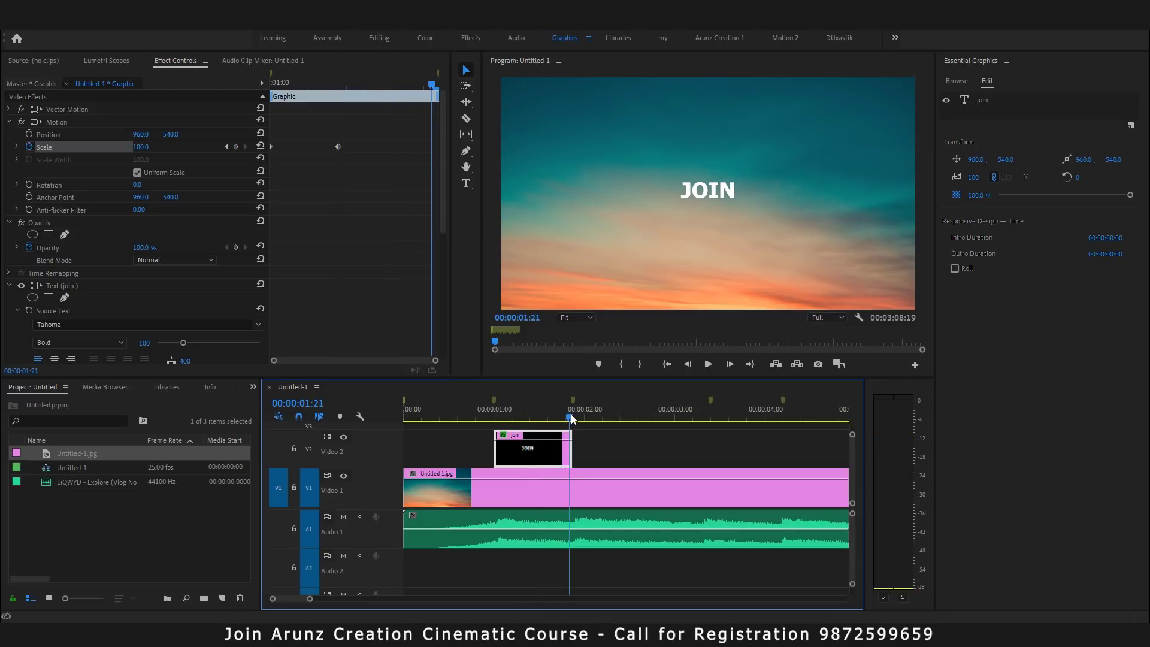
left_click(236, 147)
left_click(142, 148)
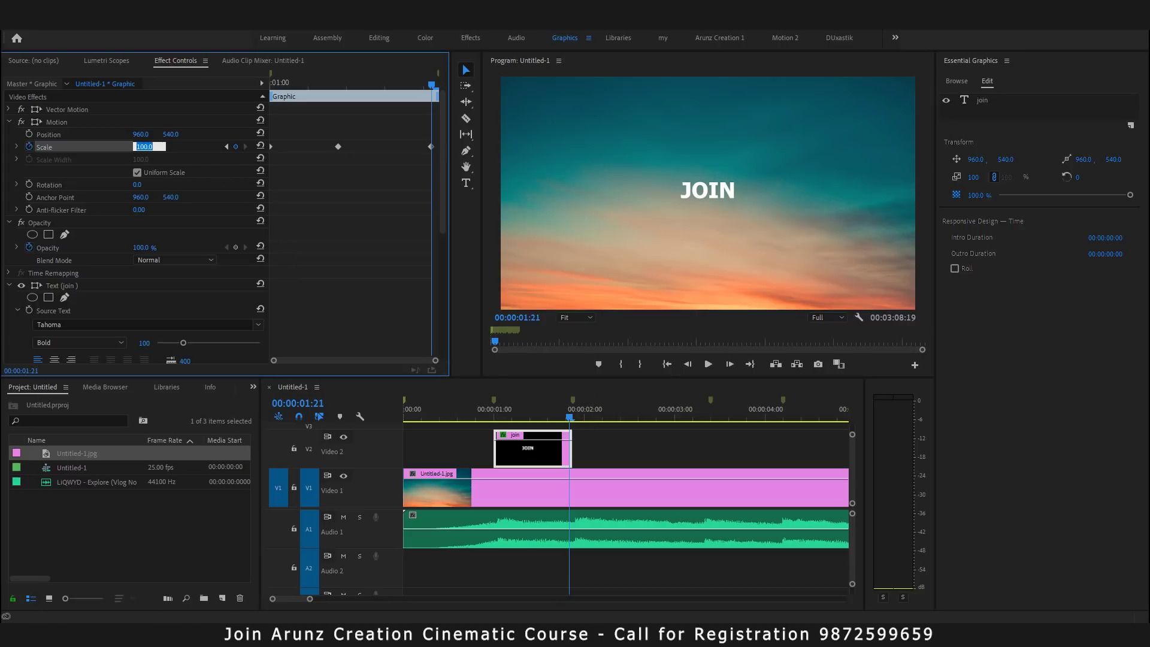
type("80")
key("Return")
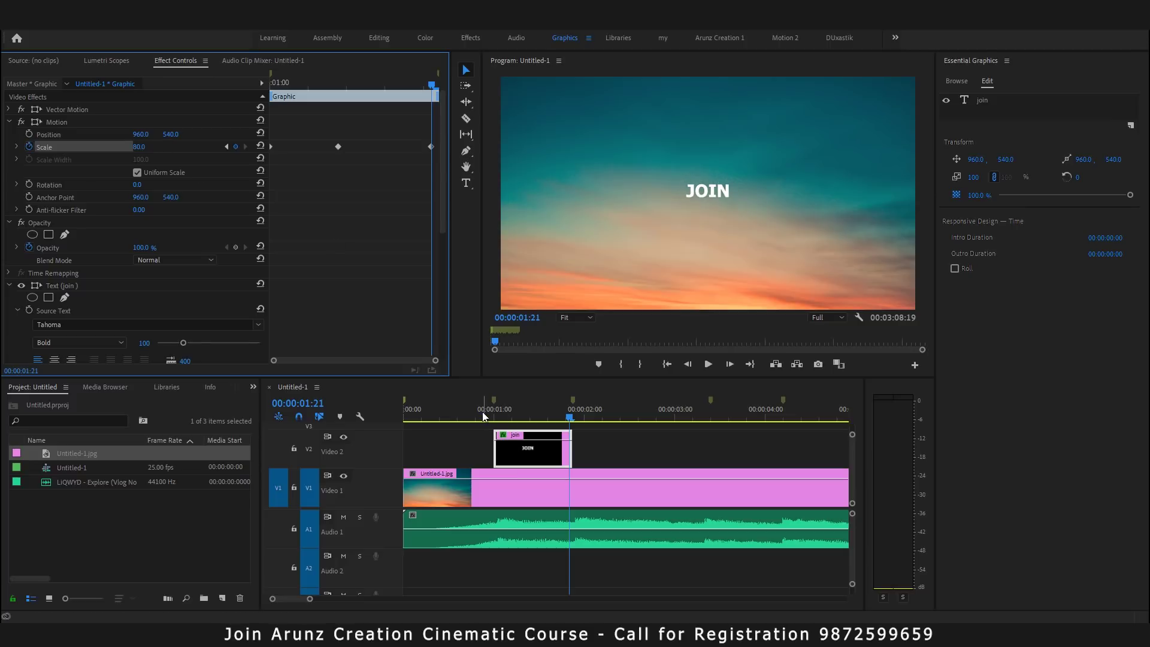
left_click(482, 412)
key("space")
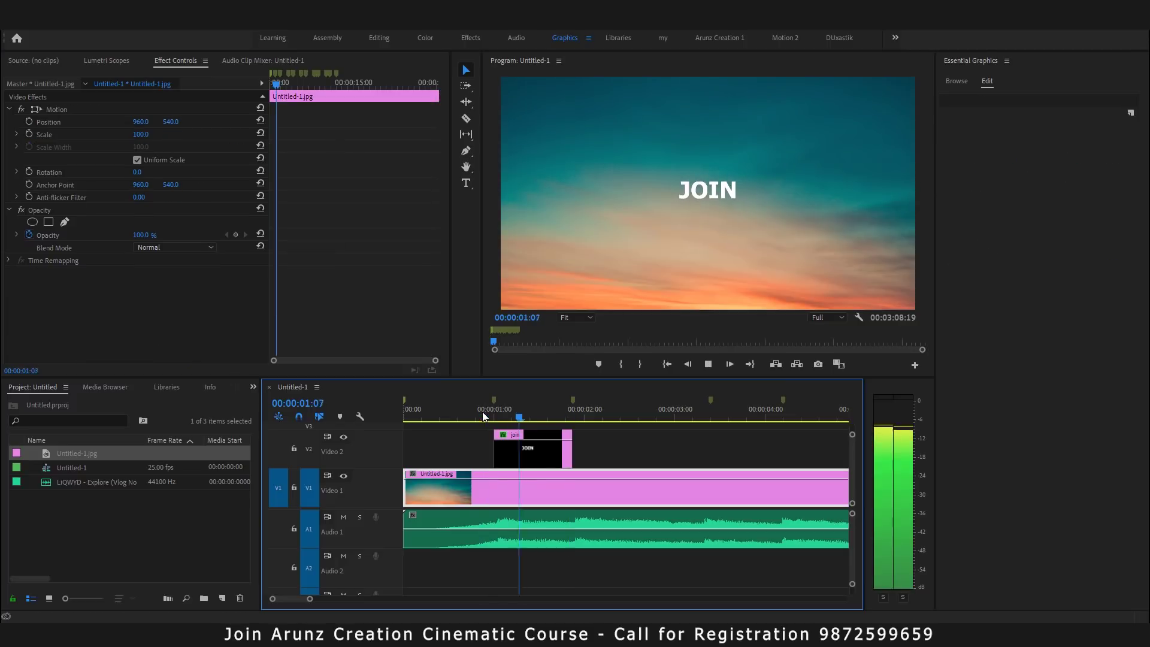
left_click(482, 413)
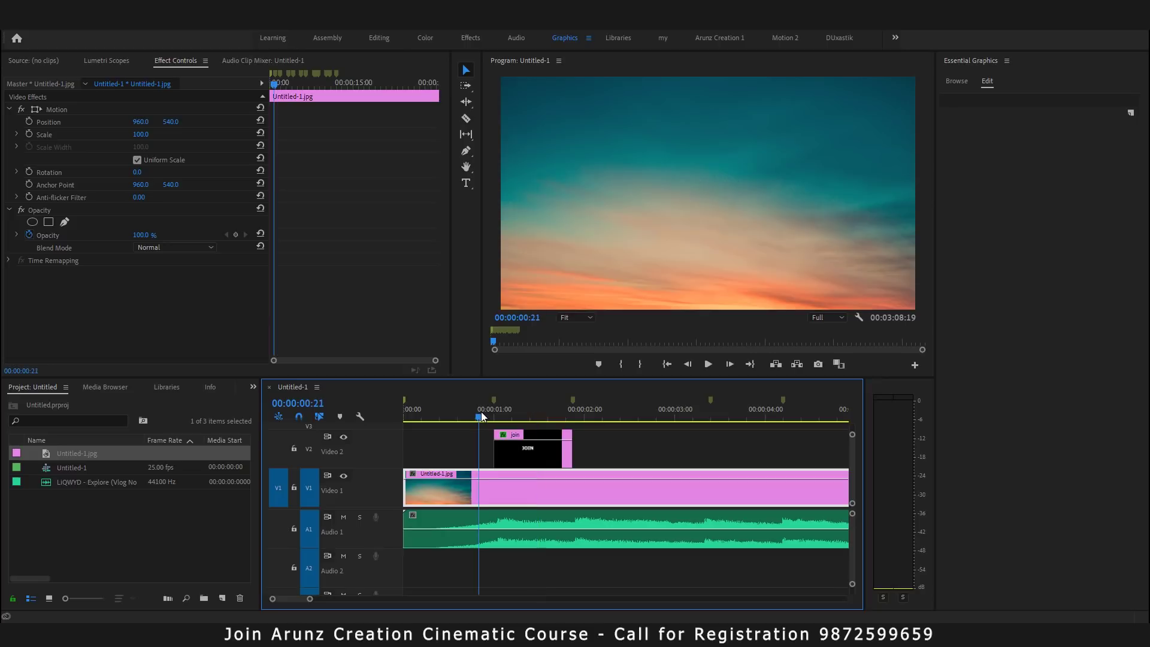
key("space")
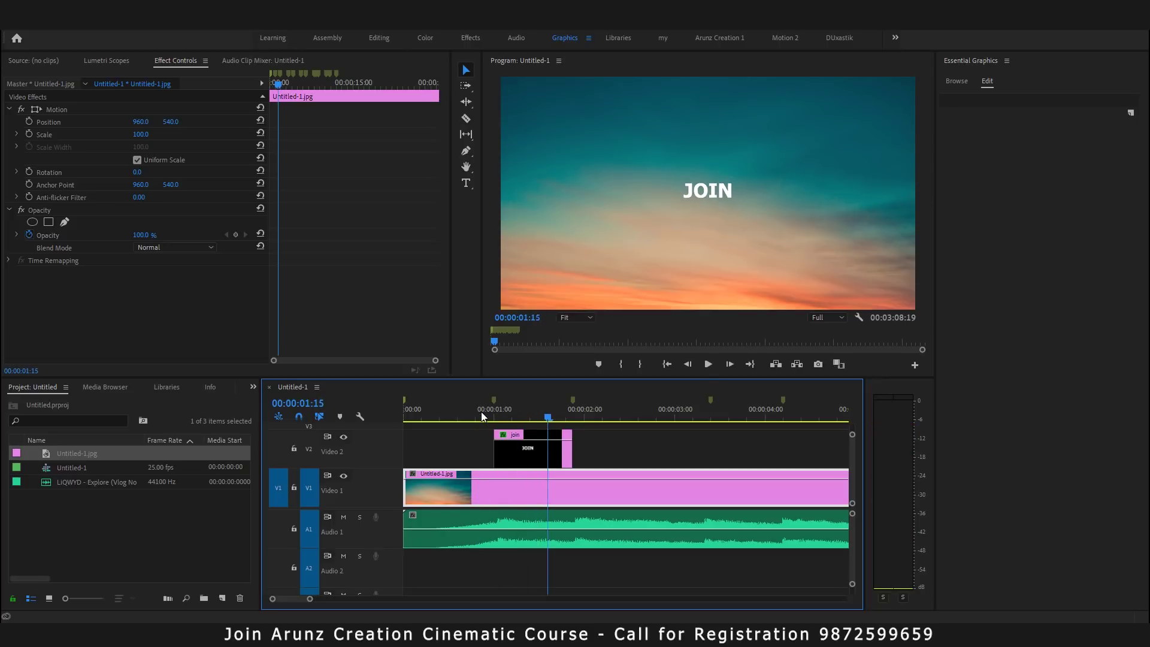
left_click(525, 460)
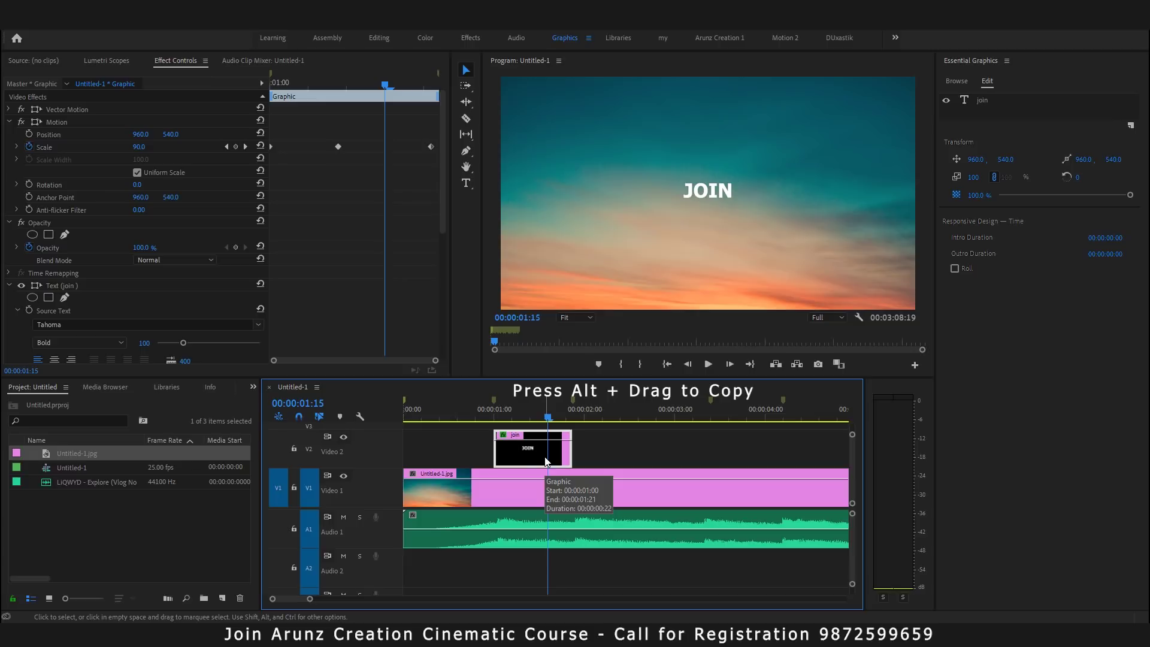
Step: Duplicate the JOIN clip right after itself, lengthen the pink clip behind it, and select the copy
left_click_drag(523, 461, 600, 454)
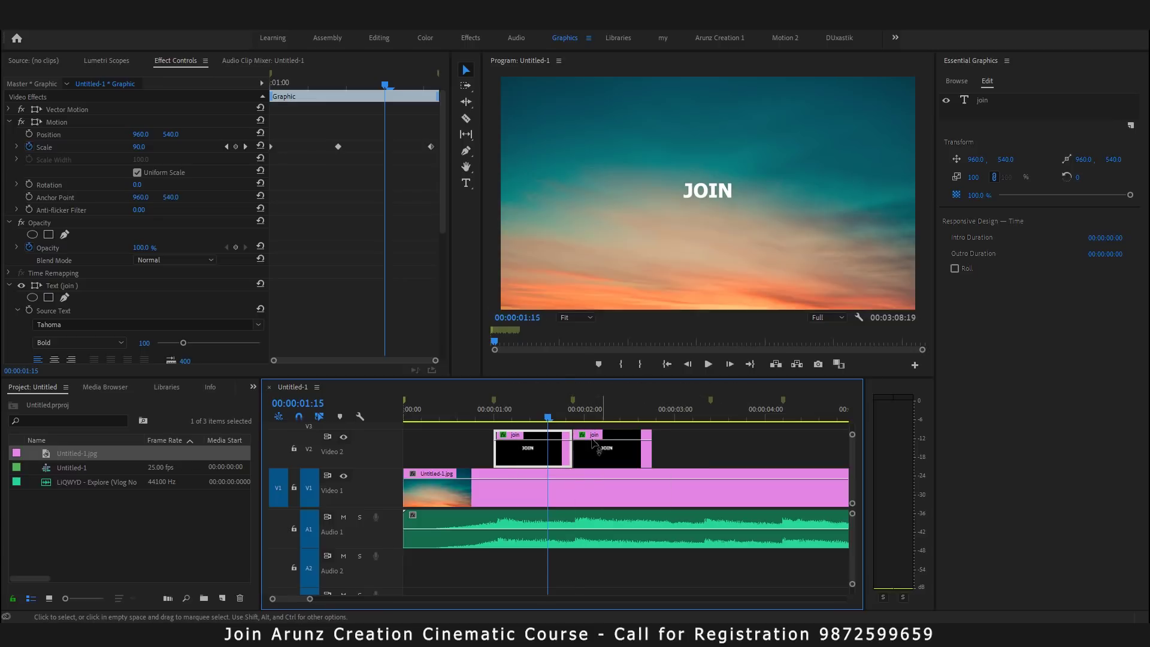
left_click_drag(649, 445, 709, 446)
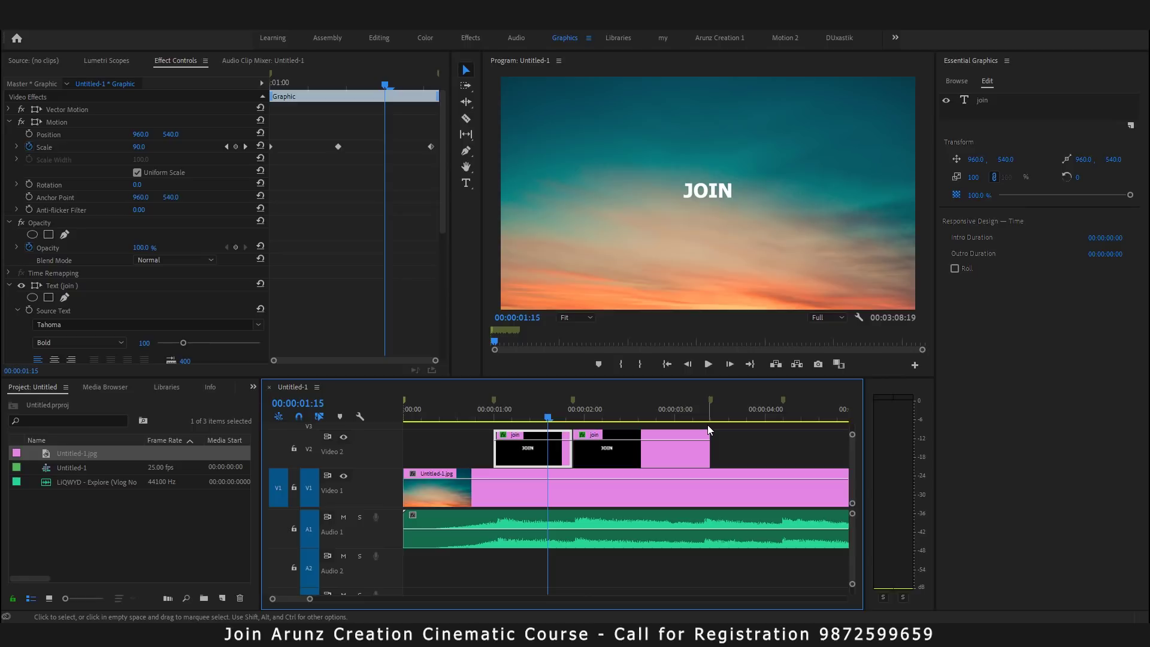
left_click(656, 455)
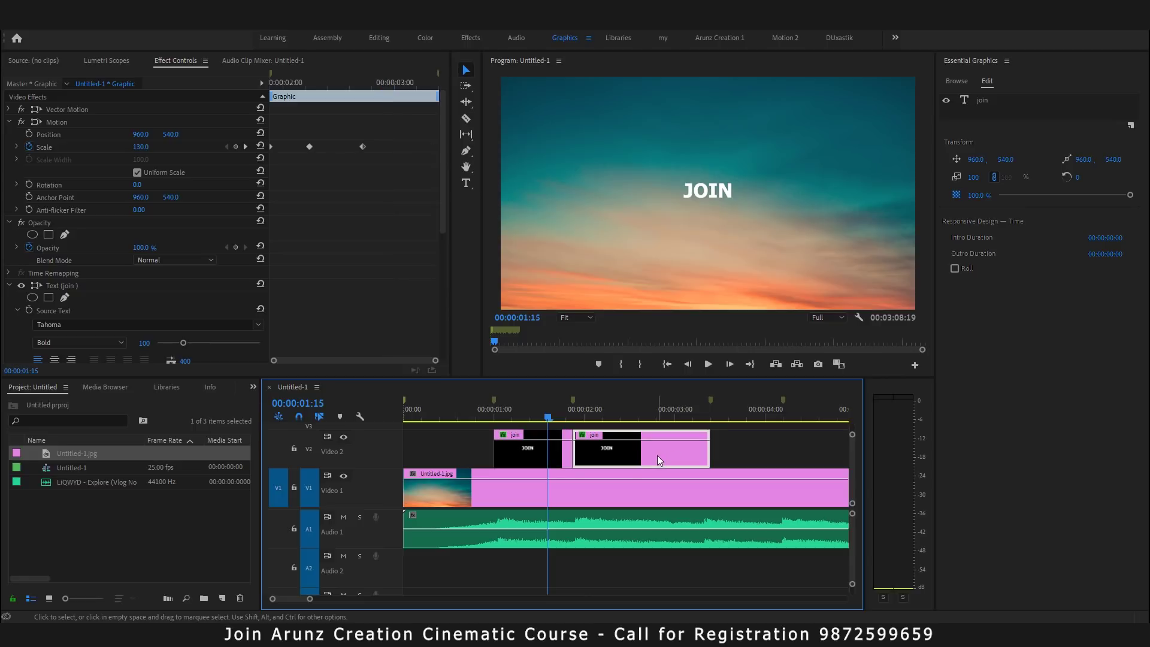
left_click(617, 414)
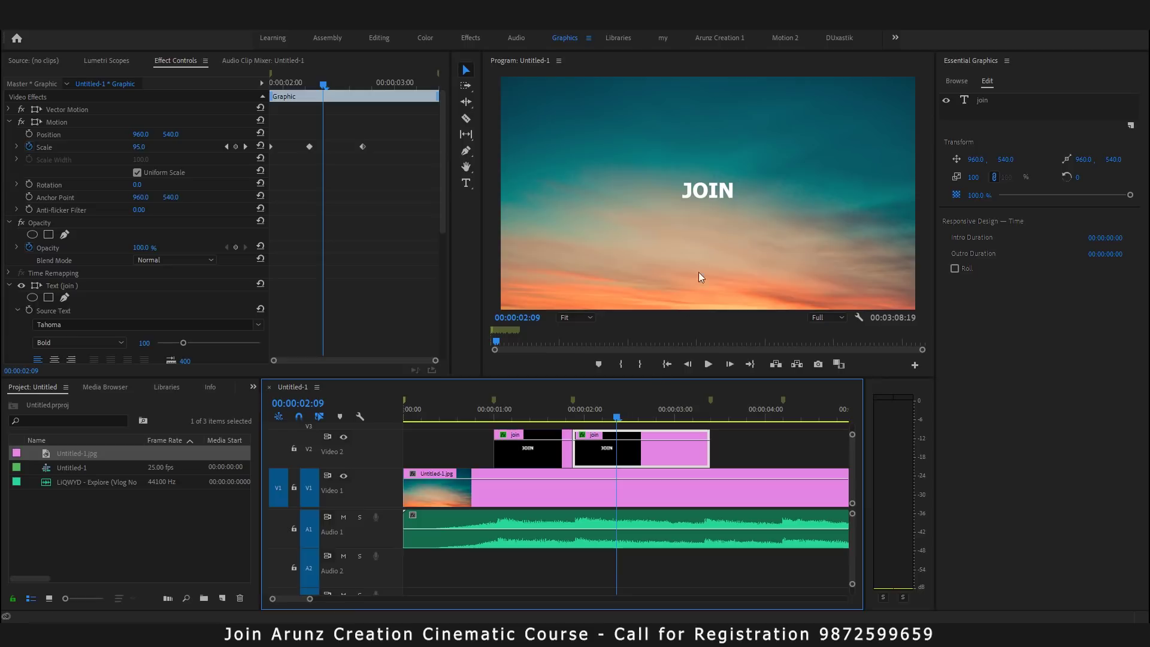
Step: Replace the copied title's text with 'arunz' and centre it horizontally
left_click(727, 190)
double_click(731, 190)
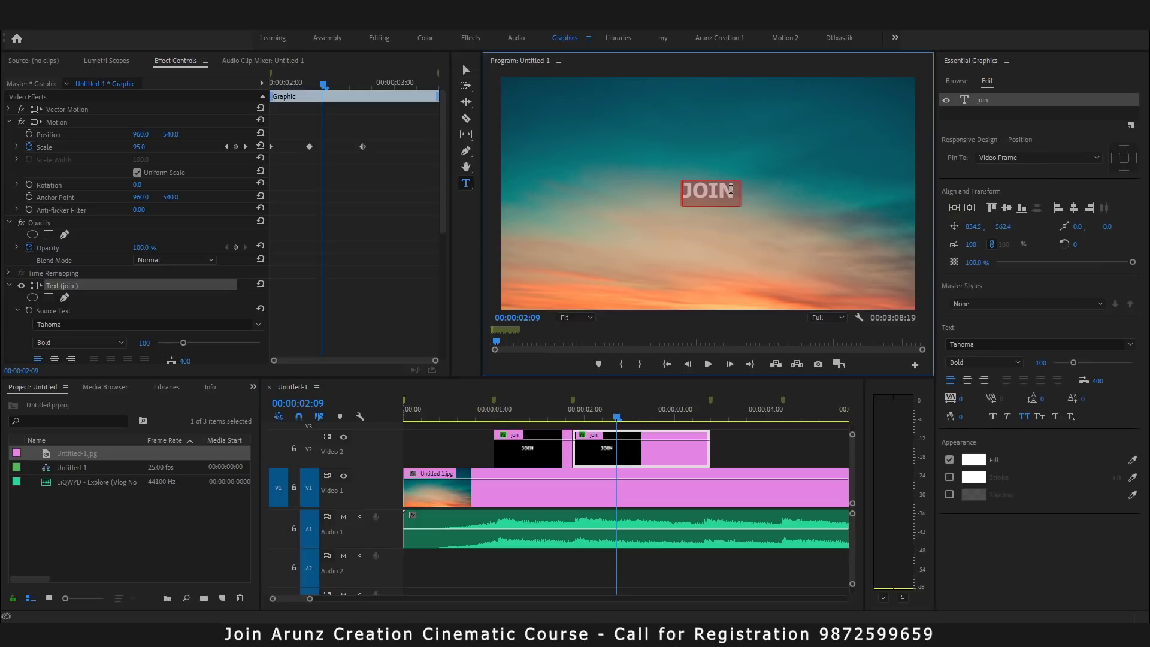
type("arunz")
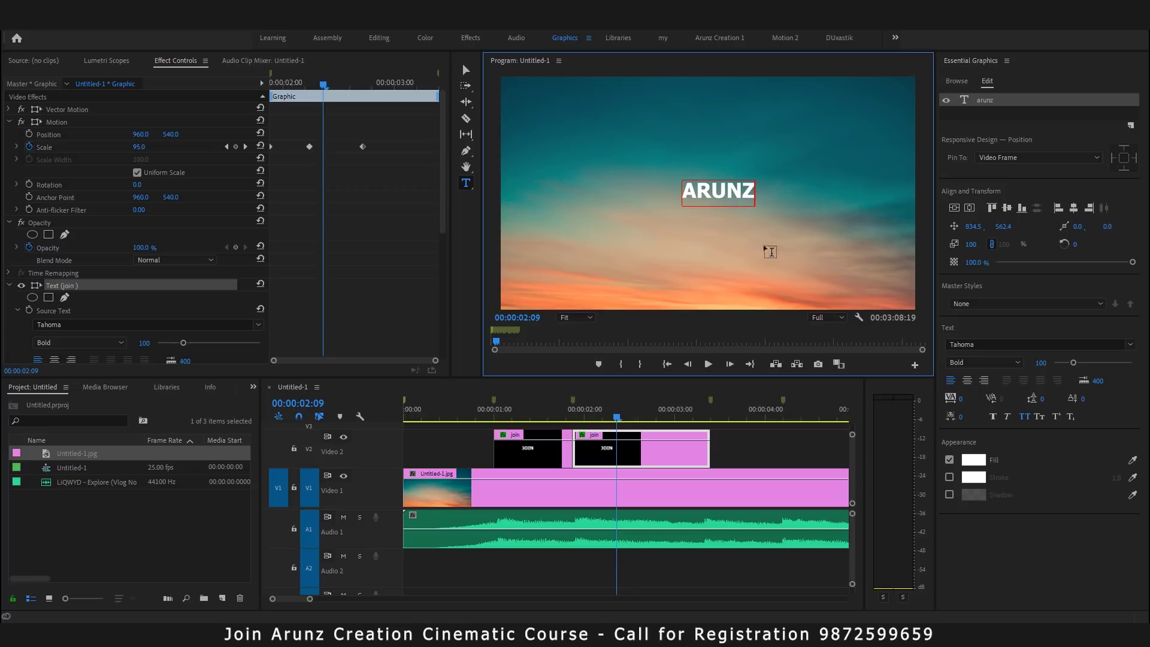
left_click(966, 207)
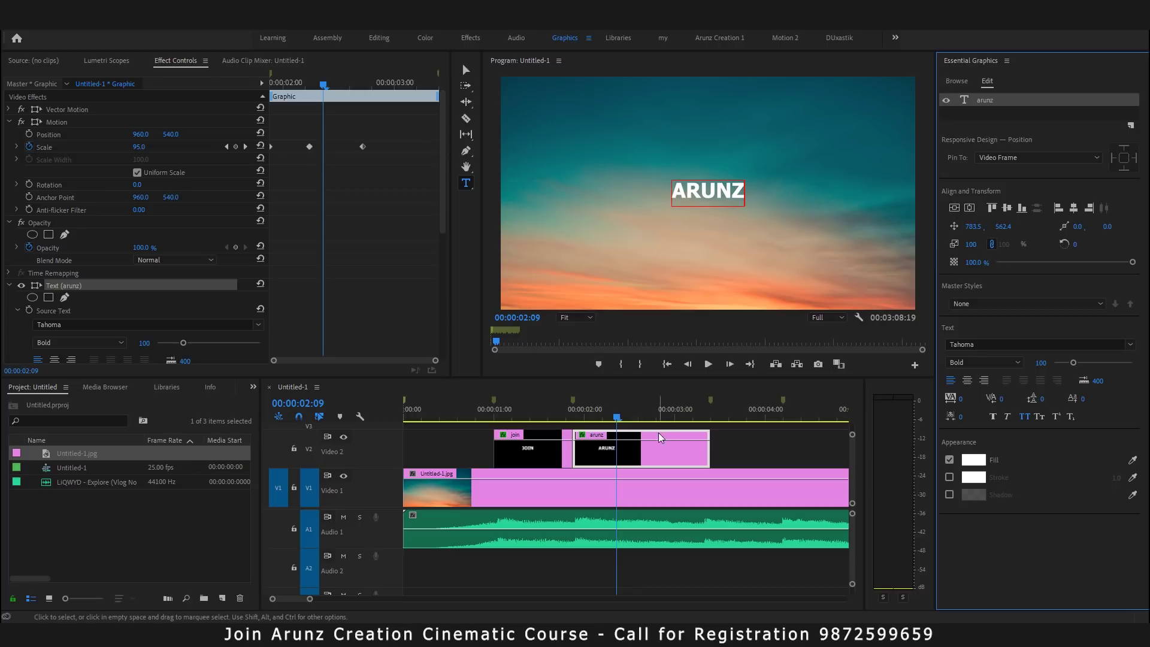
Step: Preview the JOIN title followed by the ARUNZ title
left_click(617, 447)
left_click(484, 409)
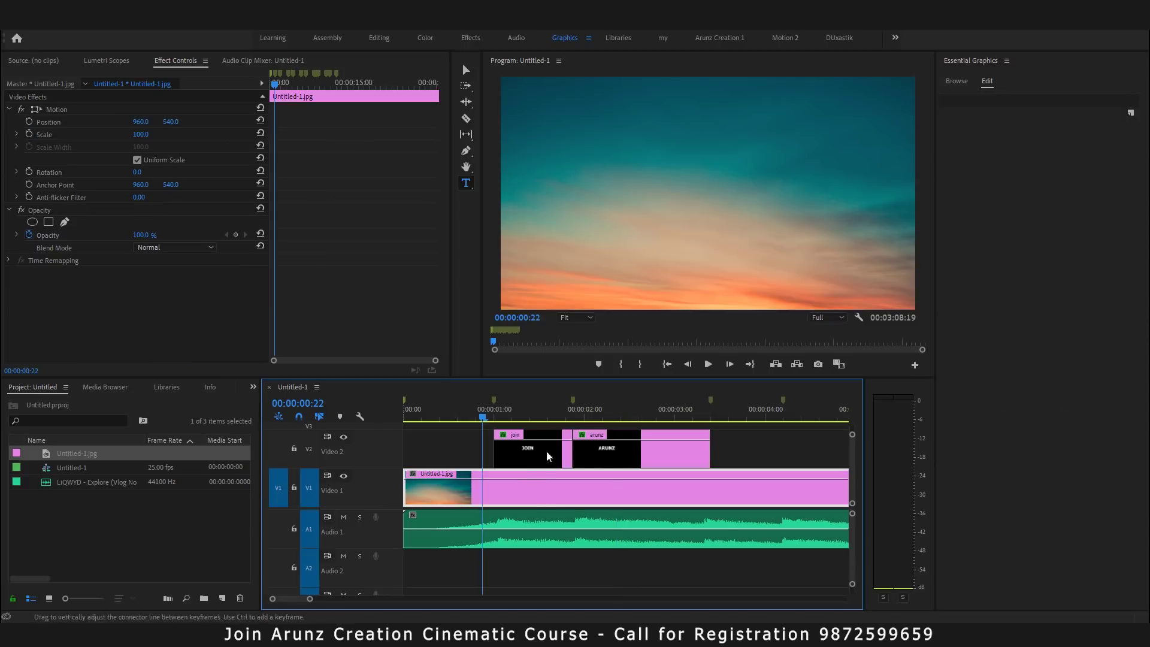
left_click(605, 452)
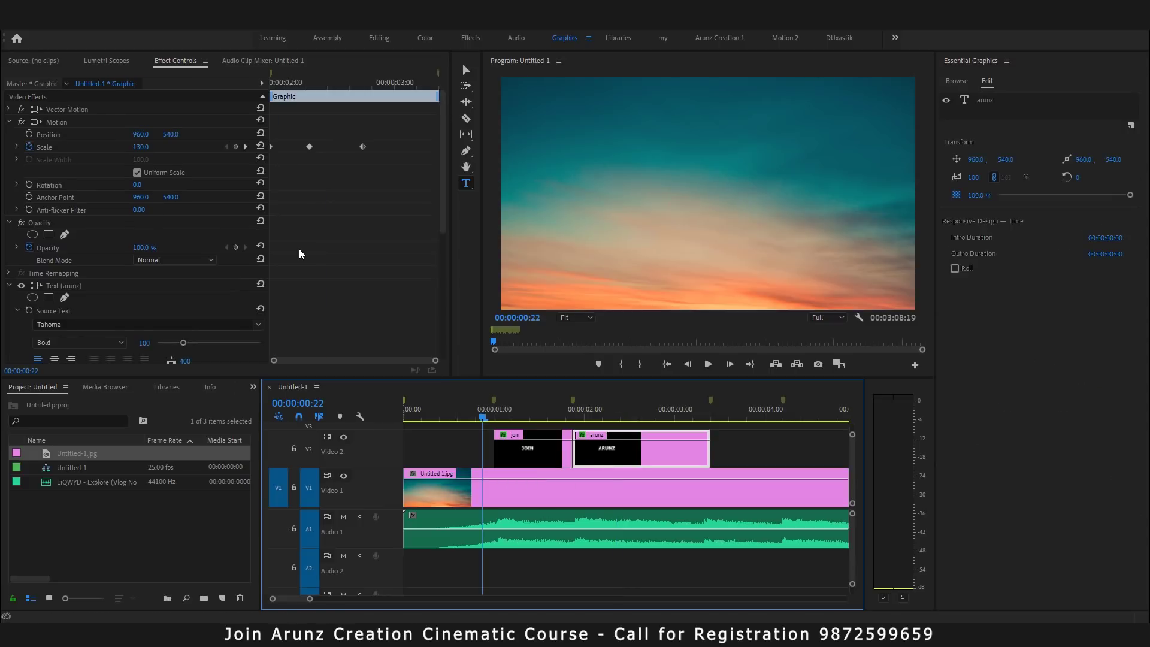
key("space")
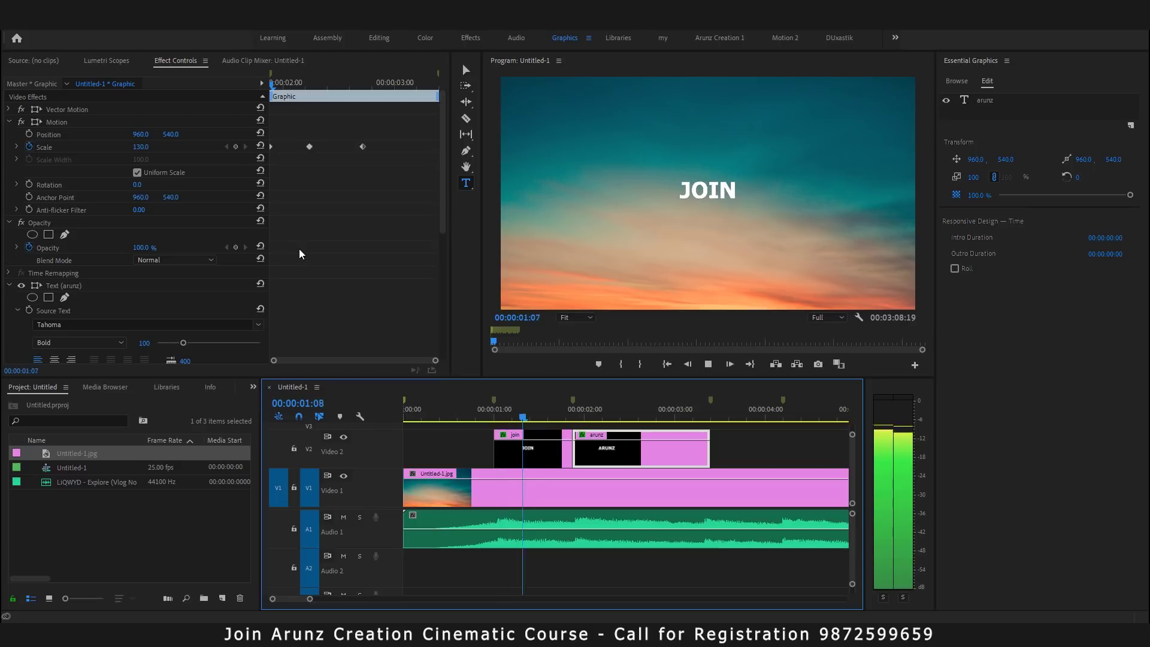
key("space")
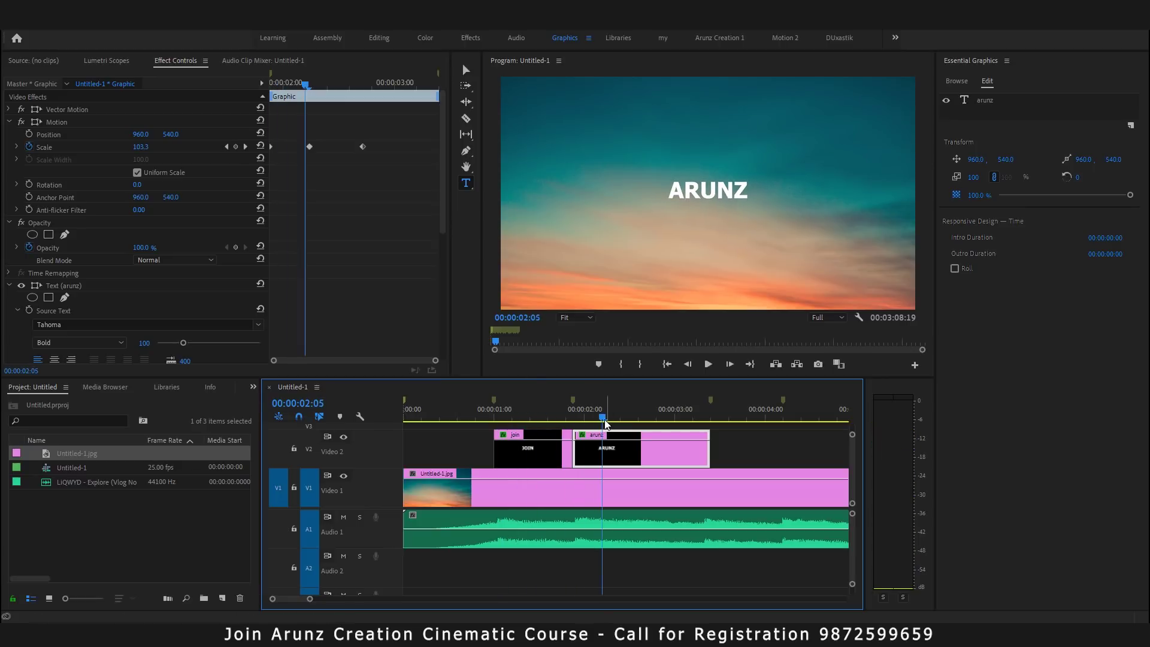
left_click_drag(570, 408, 500, 409)
key("space")
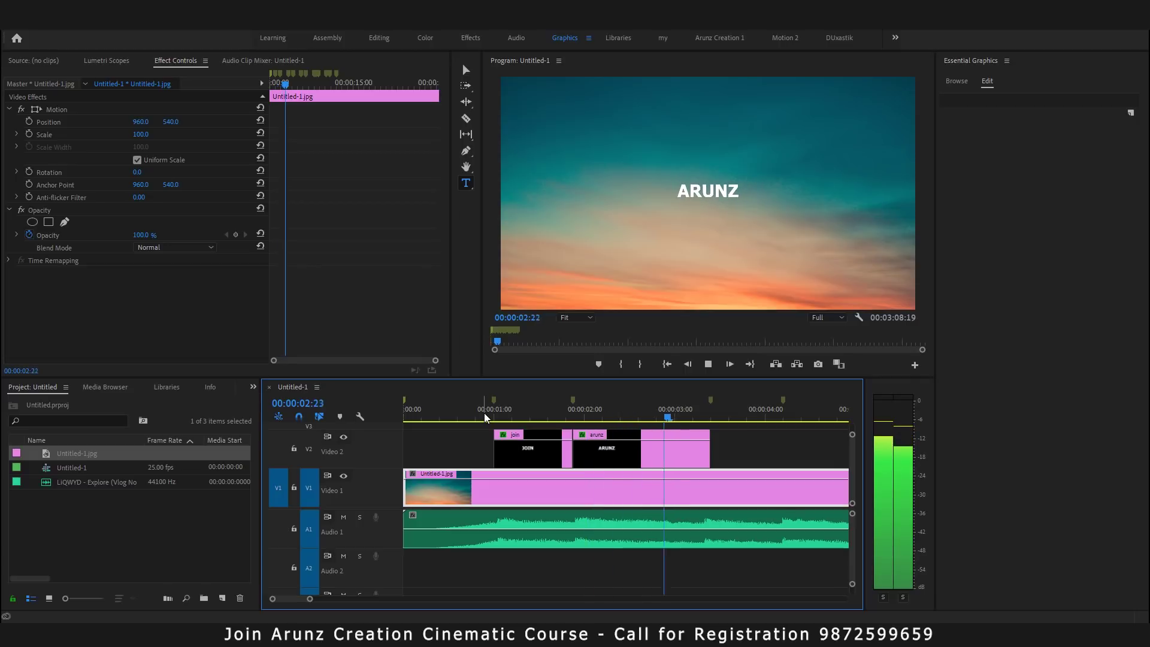
key("space")
Step: Delete the last Scale keyframe from the ARUNZ clip
left_click_drag(680, 420, 665, 418)
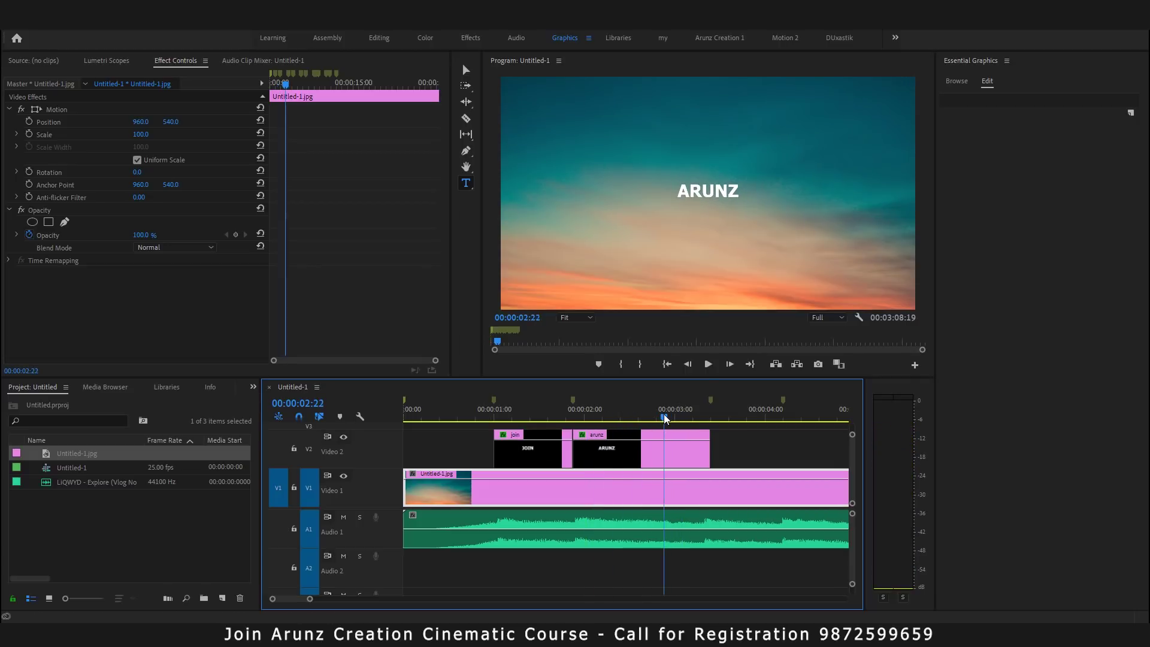
left_click(685, 456)
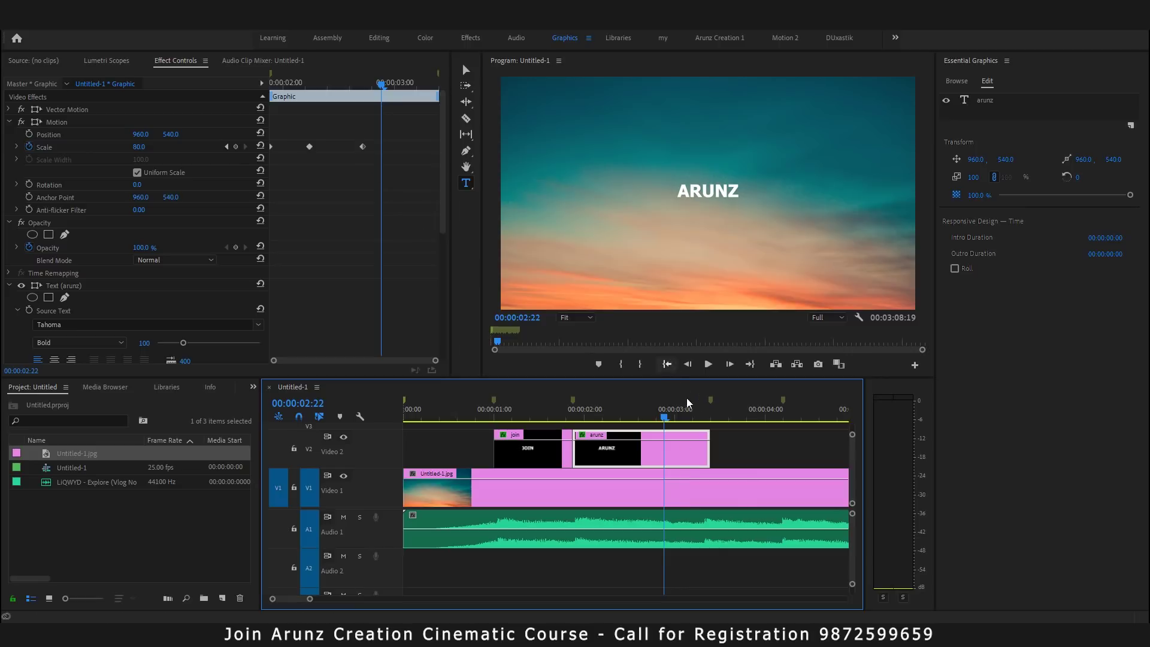
left_click(714, 413)
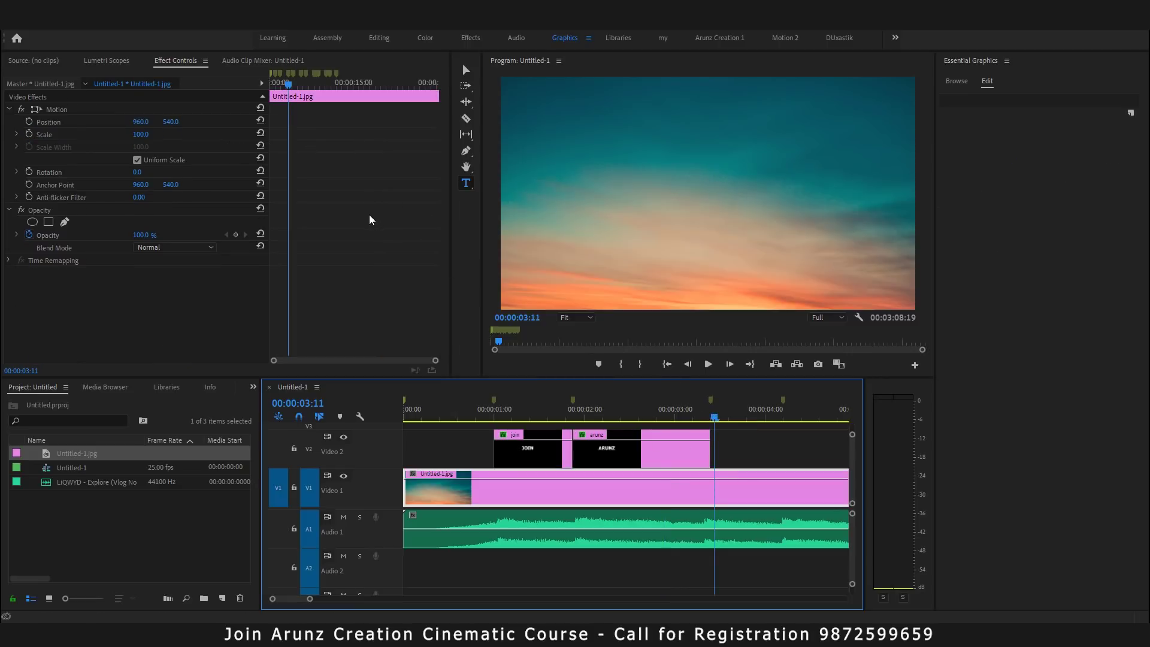
mouse_move(718, 414)
left_mouse_down()
mouse_move(564, 405)
mouse_move(638, 414)
left_mouse_up()
left_click(613, 448)
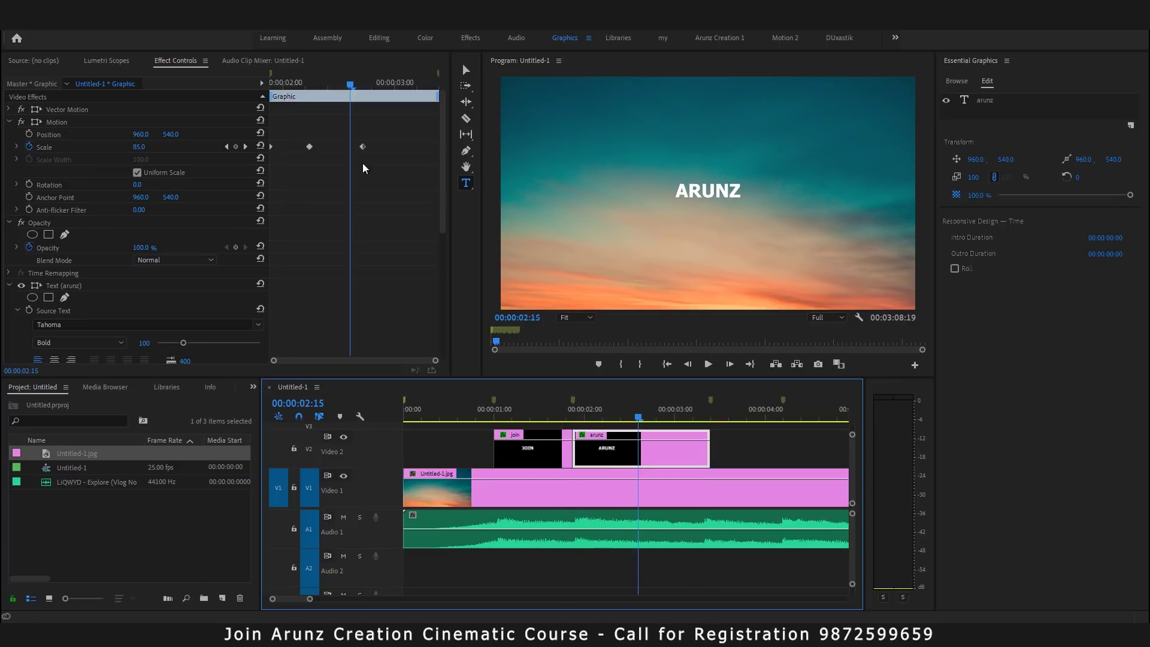
left_click(363, 146)
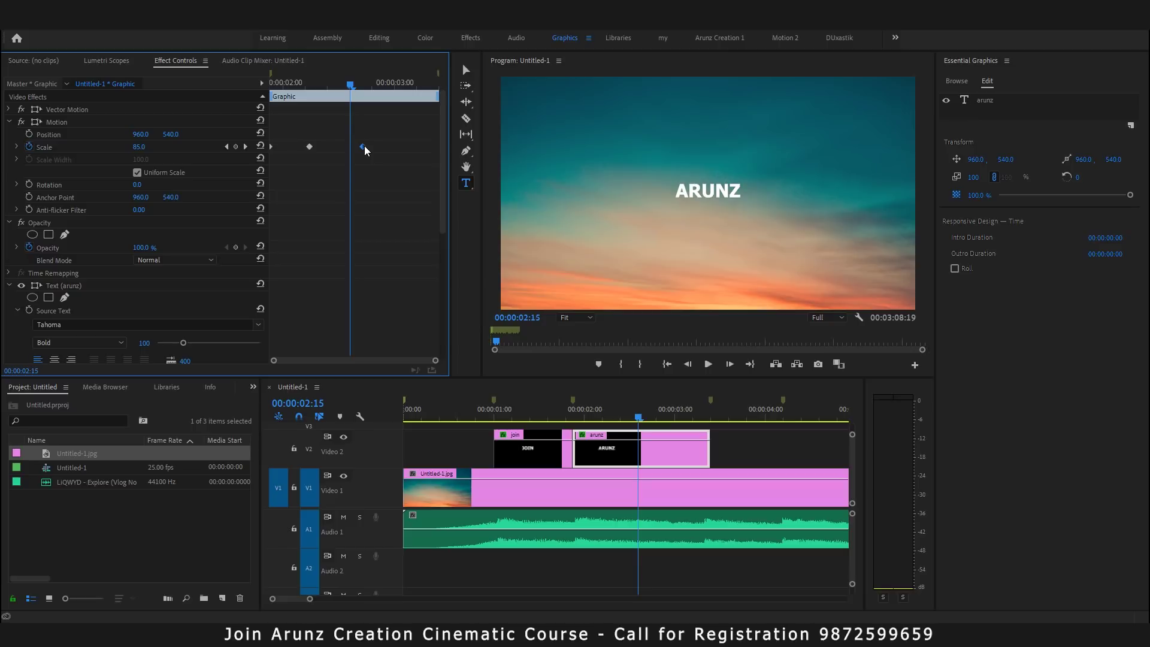
key("Delete")
Step: Add a Scale keyframe of 80 to ARUNZ at 00:00:03:09
left_click_drag(641, 419, 712, 420)
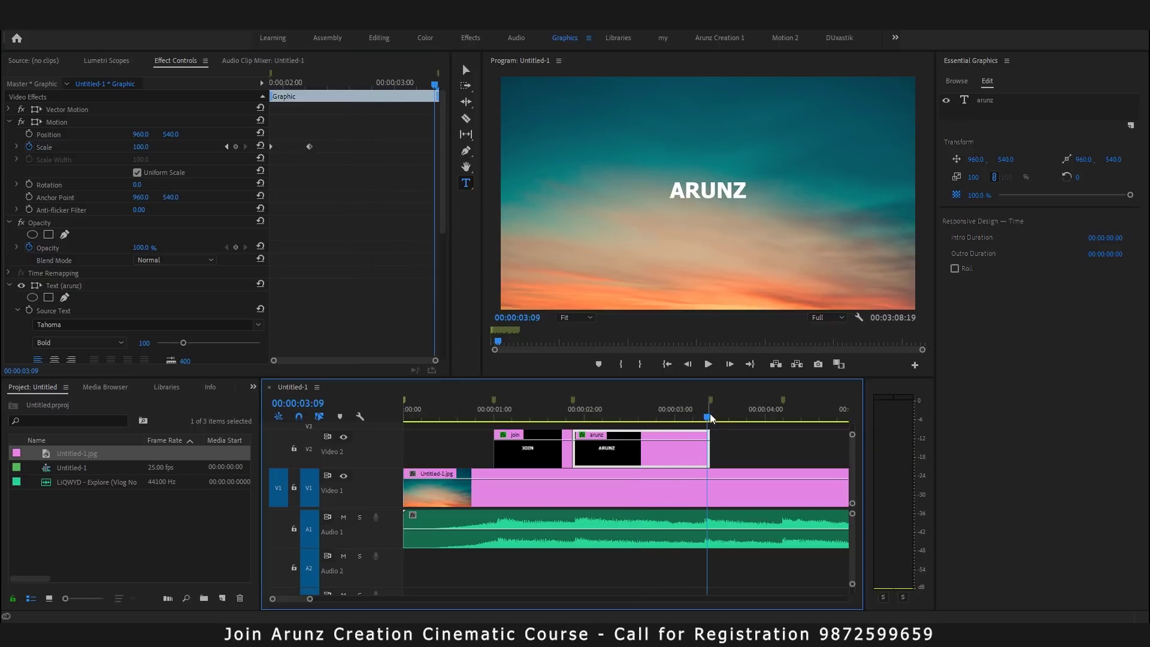
left_click(235, 146)
left_click(142, 147)
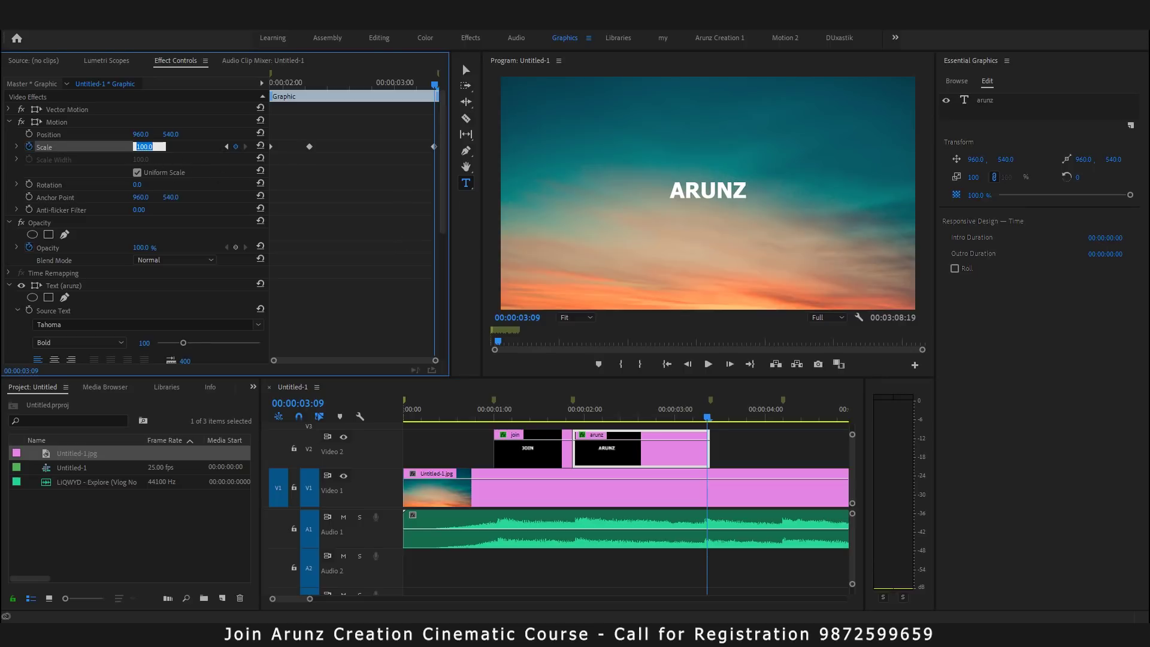
type("80")
key("Return")
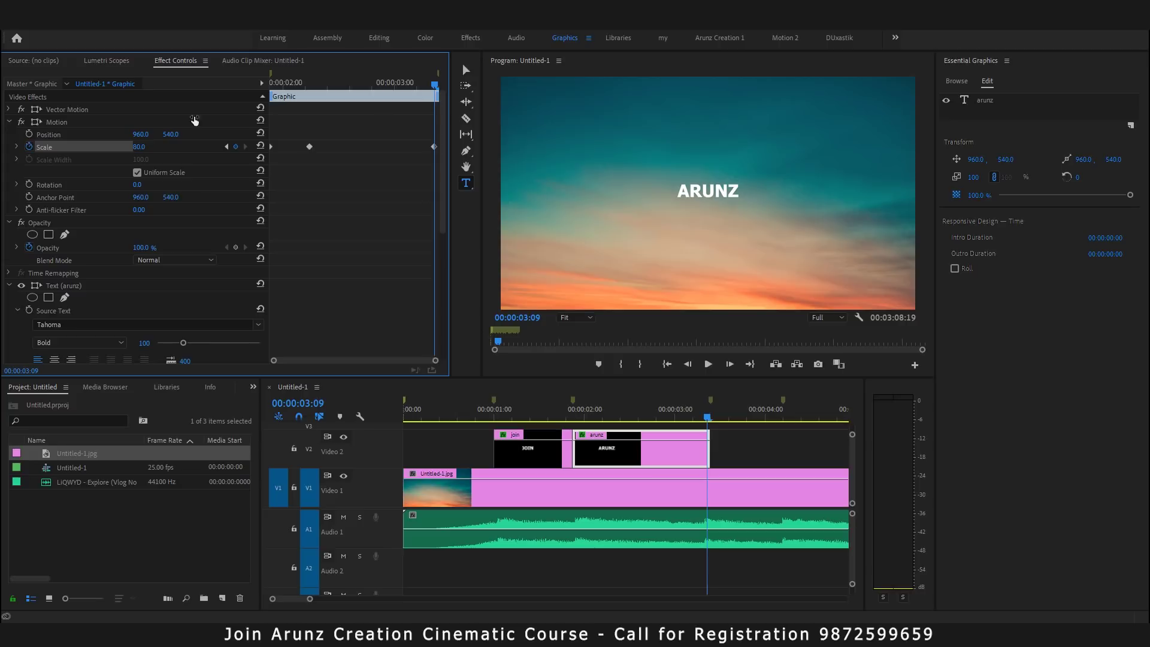
key("minus")
left_click(550, 454)
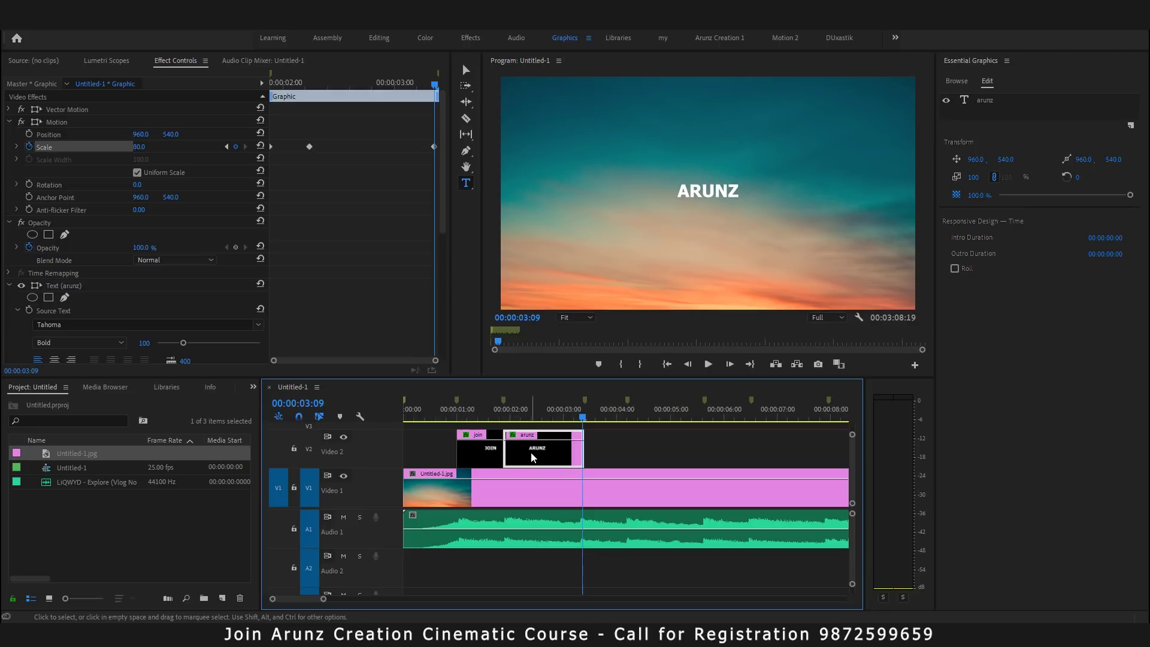
Step: Alt-drag a copy of the arunz clip to just after itself on V2 and select it
left_click_drag(533, 457, 626, 448)
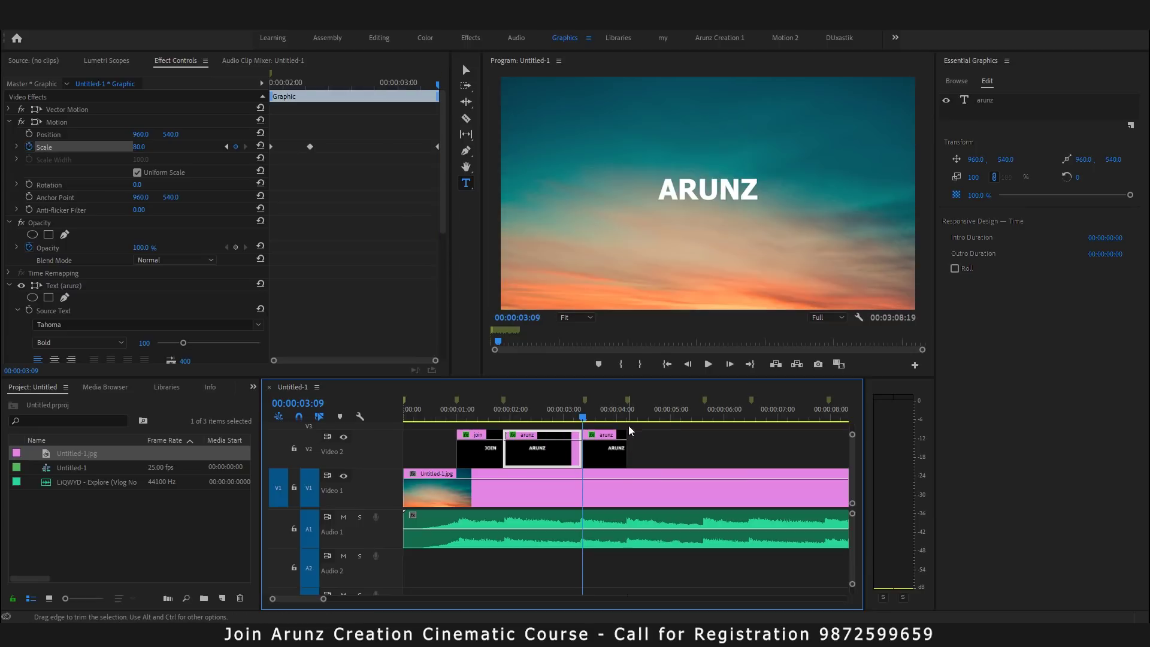
key("equal")
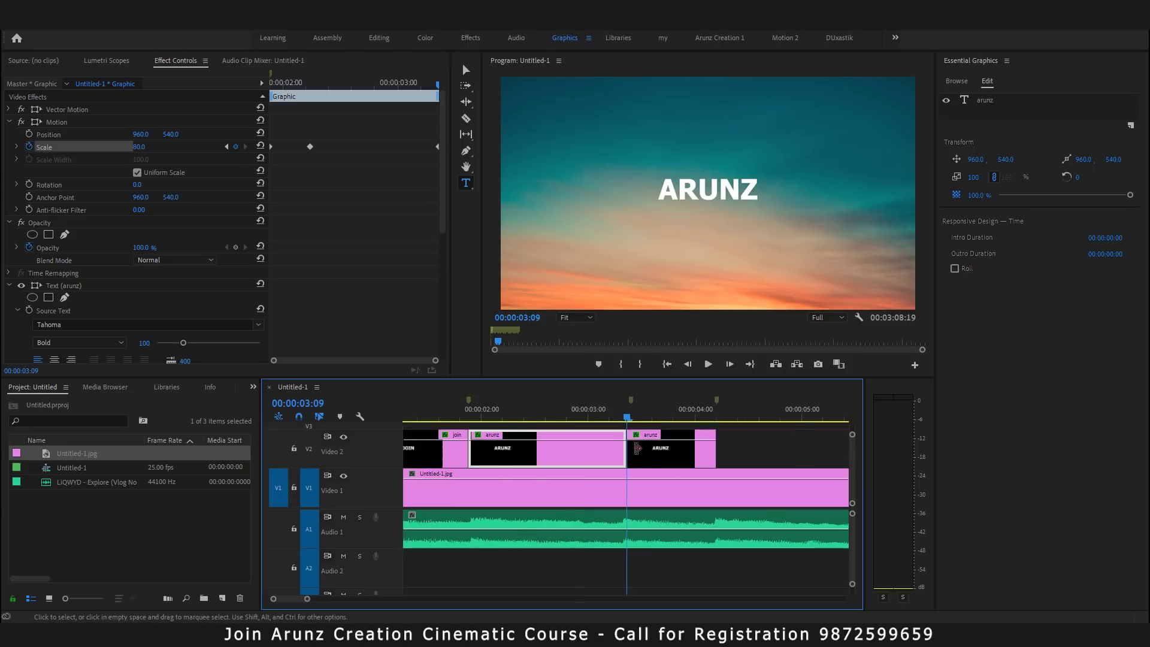
key("equal")
left_click(761, 464)
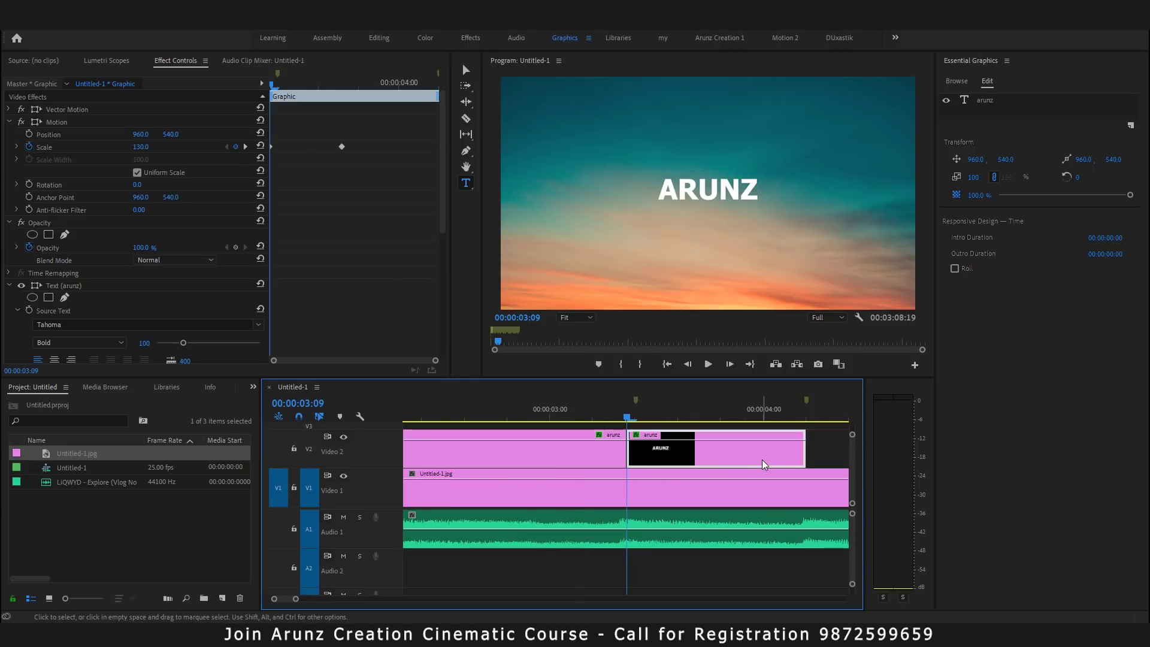
key("minus")
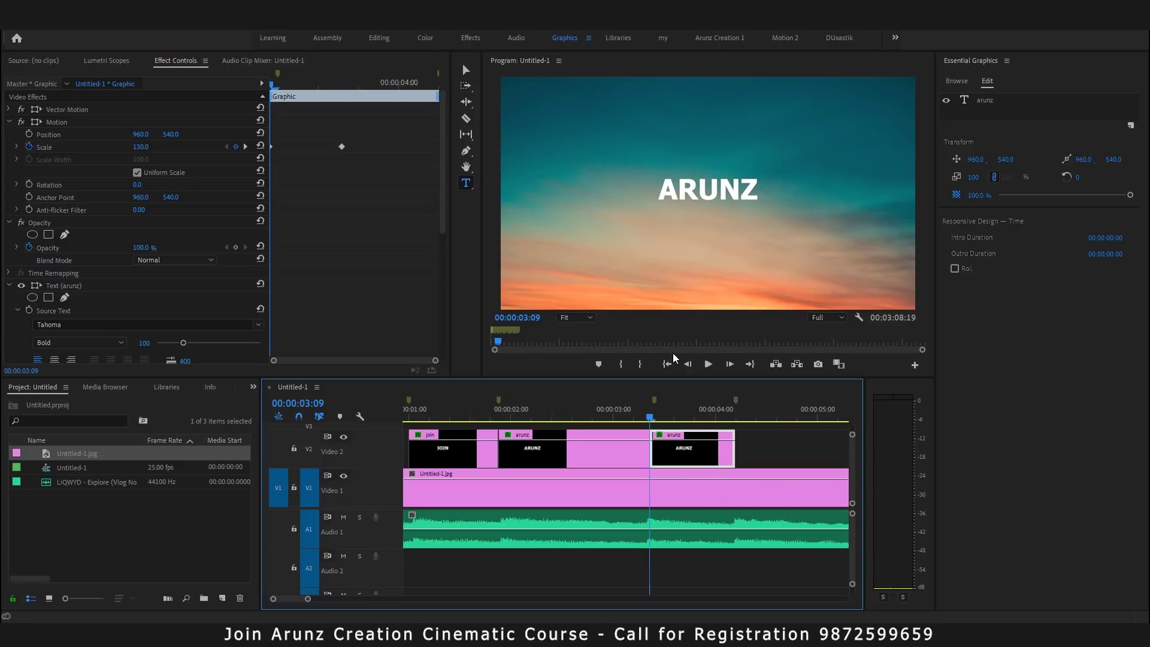
Step: Change the copied title's text to 'creation' and centre it horizontally
left_click(717, 192)
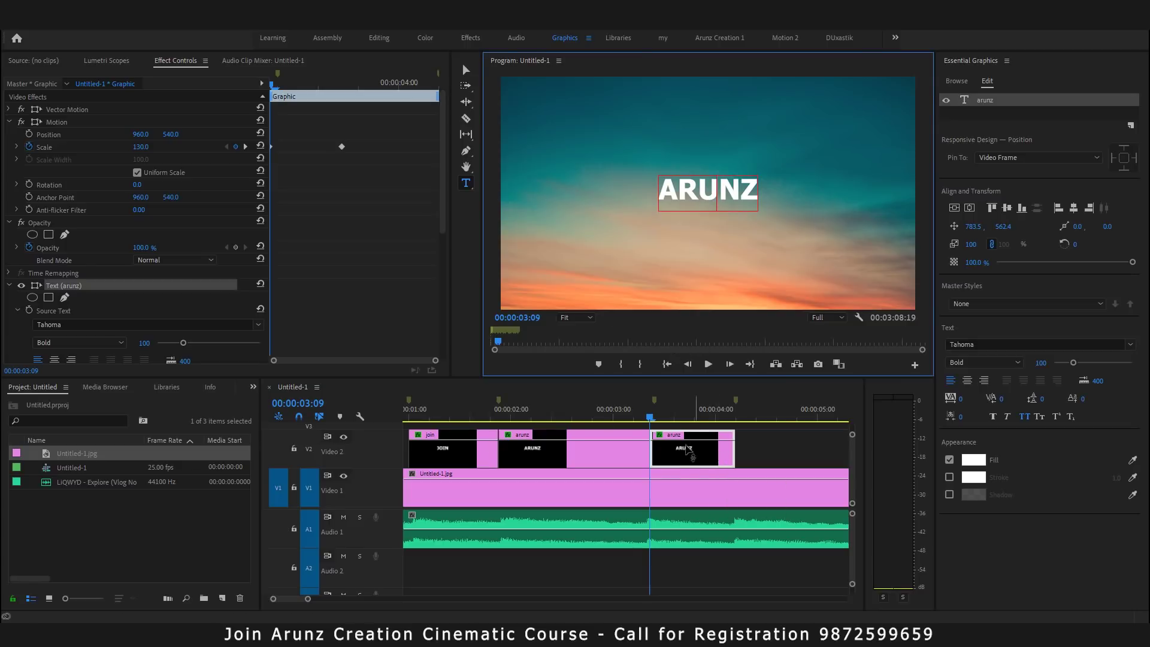
left_click(670, 418)
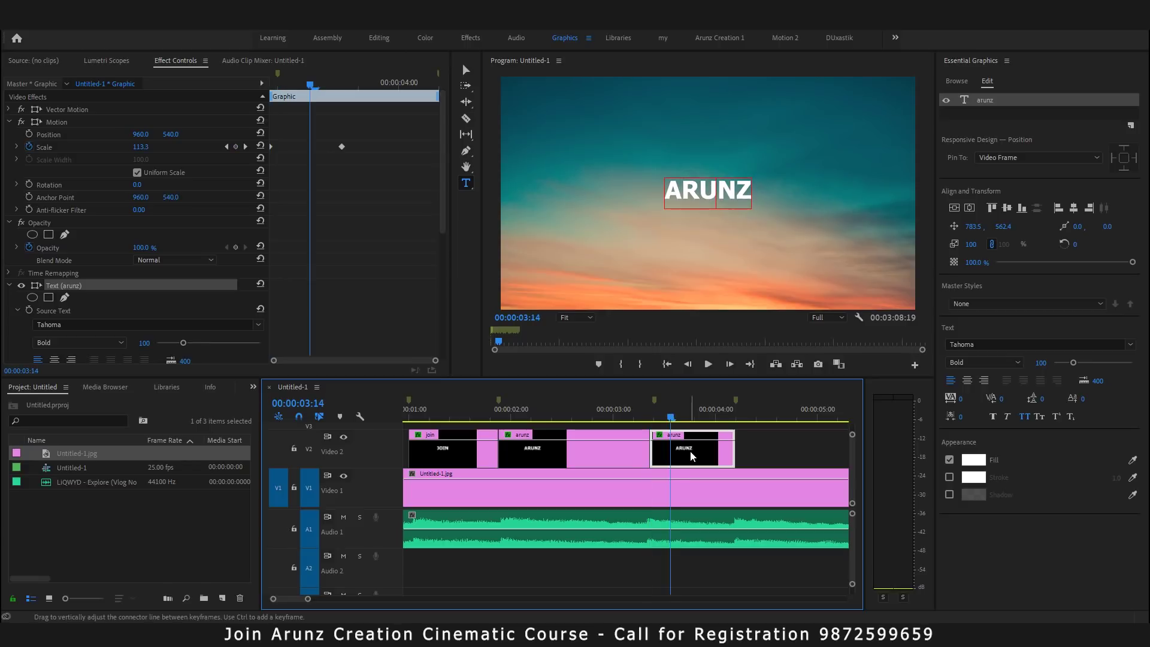
double_click(725, 190)
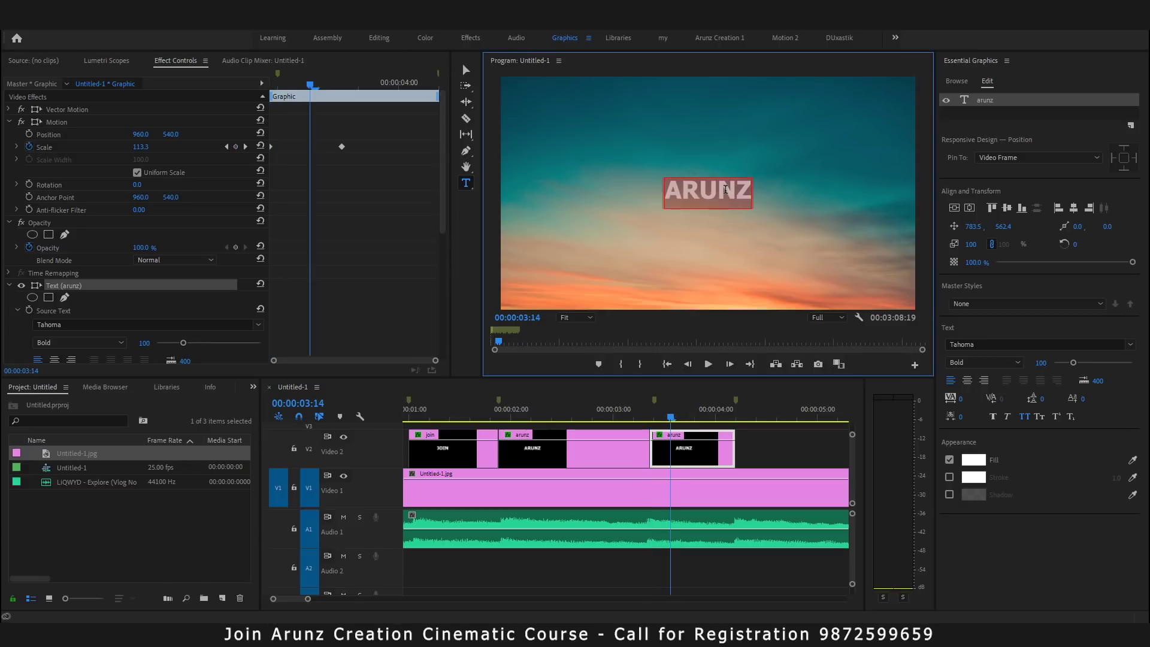
type("creation")
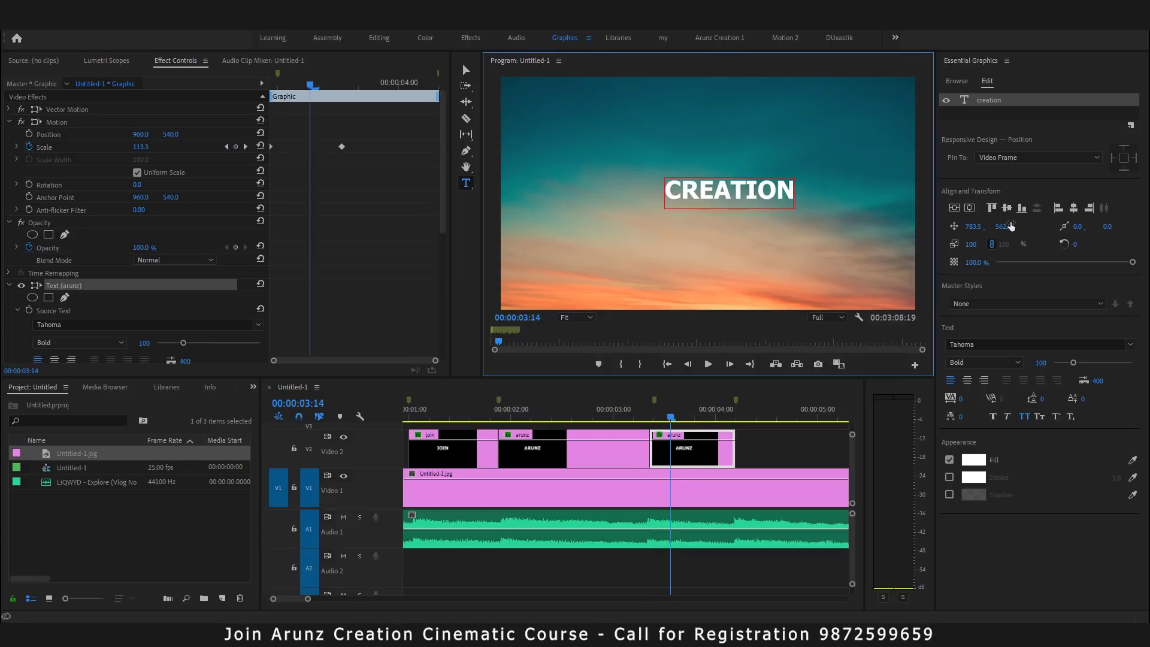
left_click(955, 207)
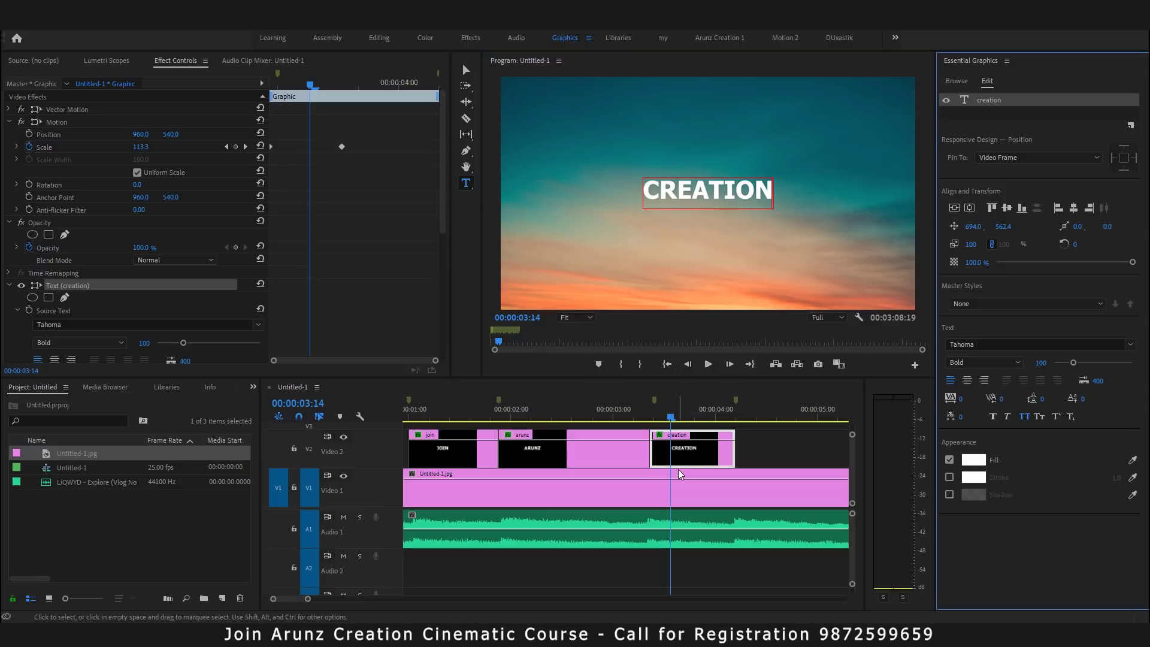
Step: Play back the titles, then select the CREATION clip and scrub to 00:00:04:04
left_click(650, 417)
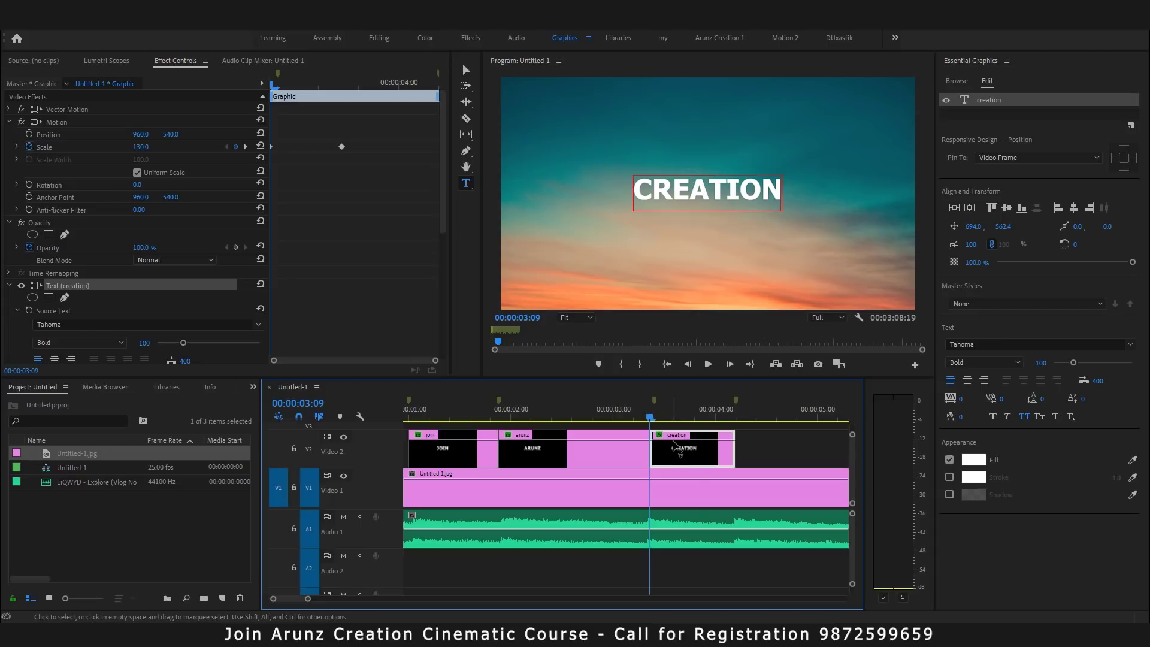
key("space")
left_click(694, 578)
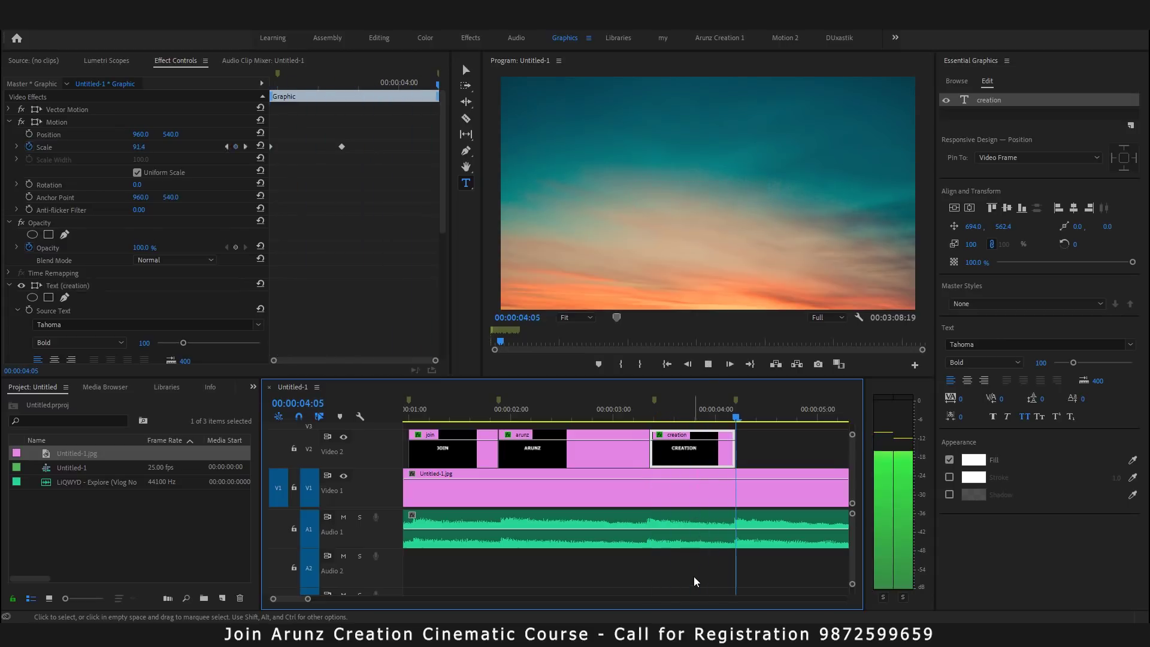
left_click_drag(736, 418, 707, 418)
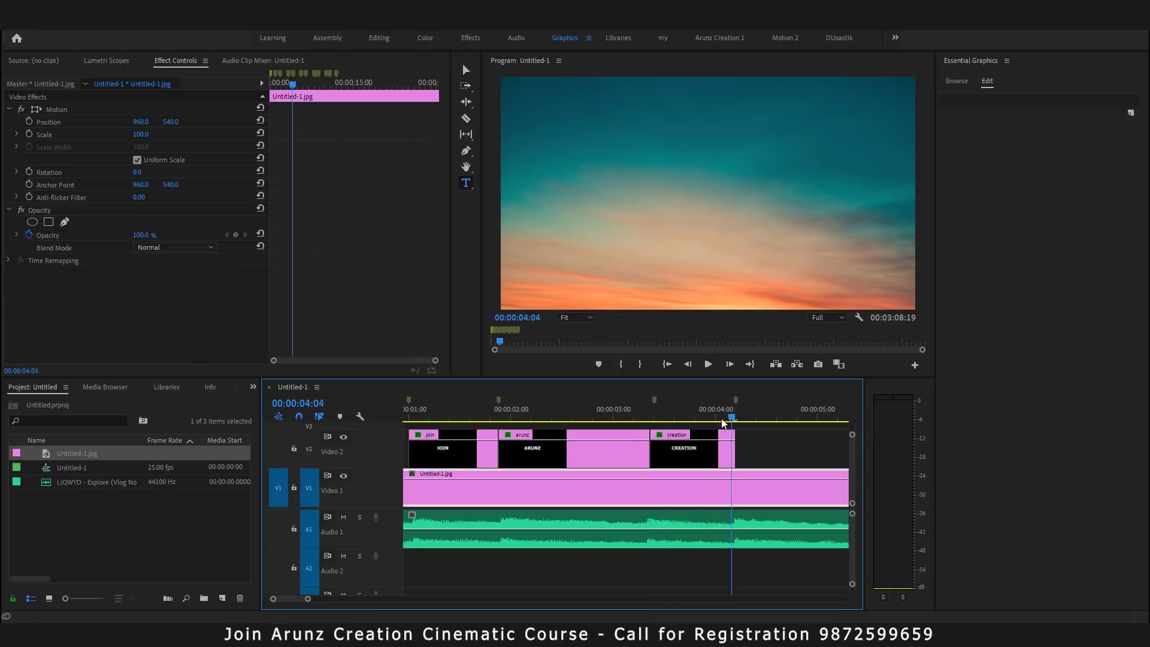
left_click(691, 450)
scroll(291, 198, "down", 2)
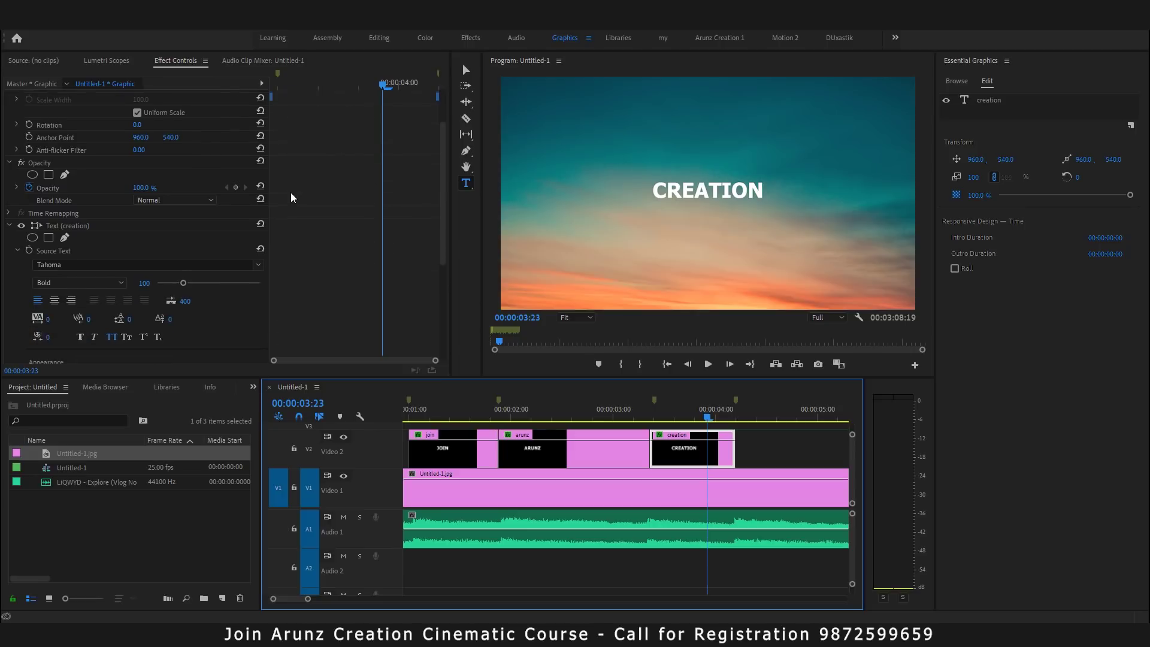
scroll(291, 198, "up", 1)
scroll(291, 198, "up", 1)
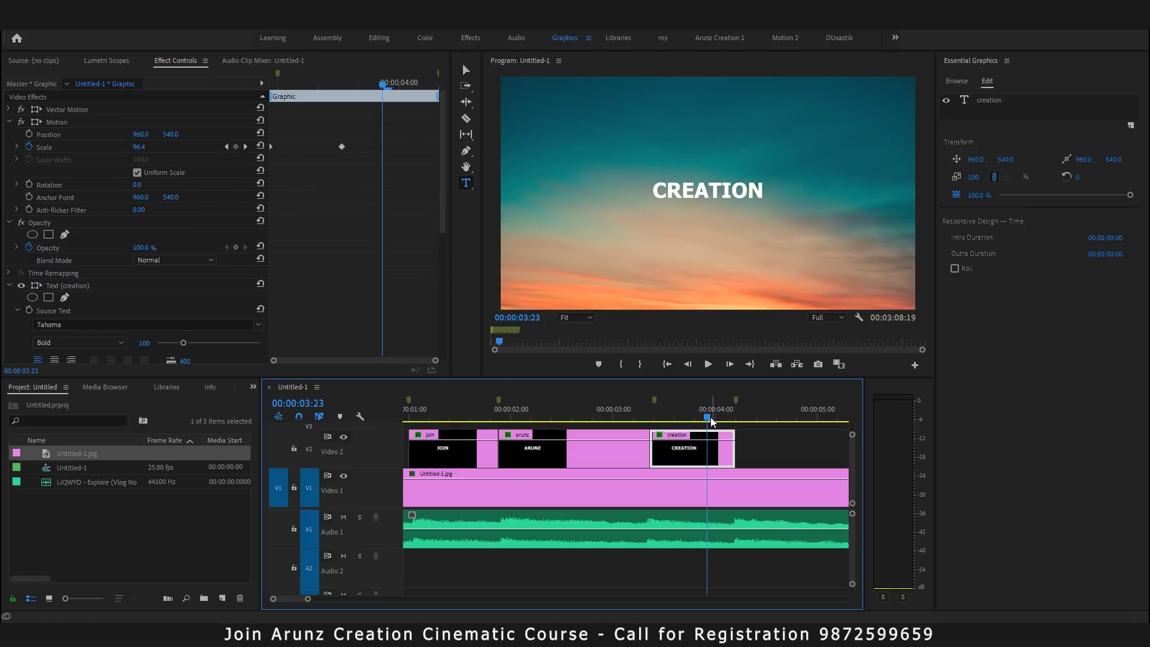
mouse_move(711, 417)
left_mouse_down()
mouse_move(693, 417)
mouse_move(736, 418)
left_mouse_up()
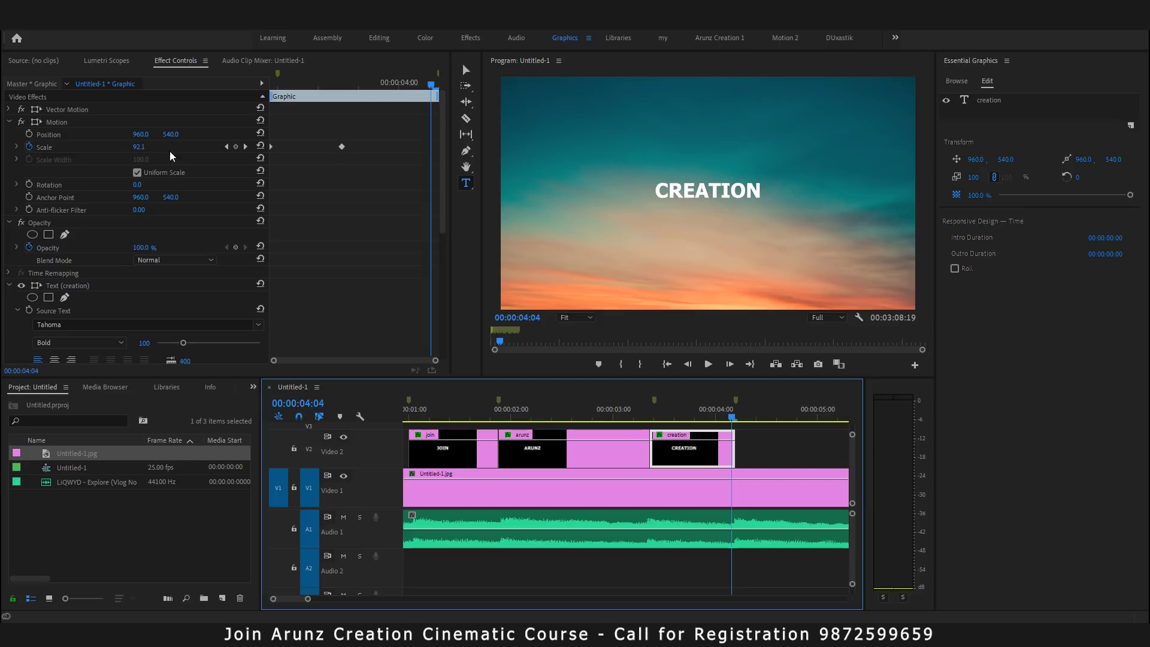
Step: Add a Scale keyframe of 80 to CREATION at 00:00:04:04
left_click(235, 147)
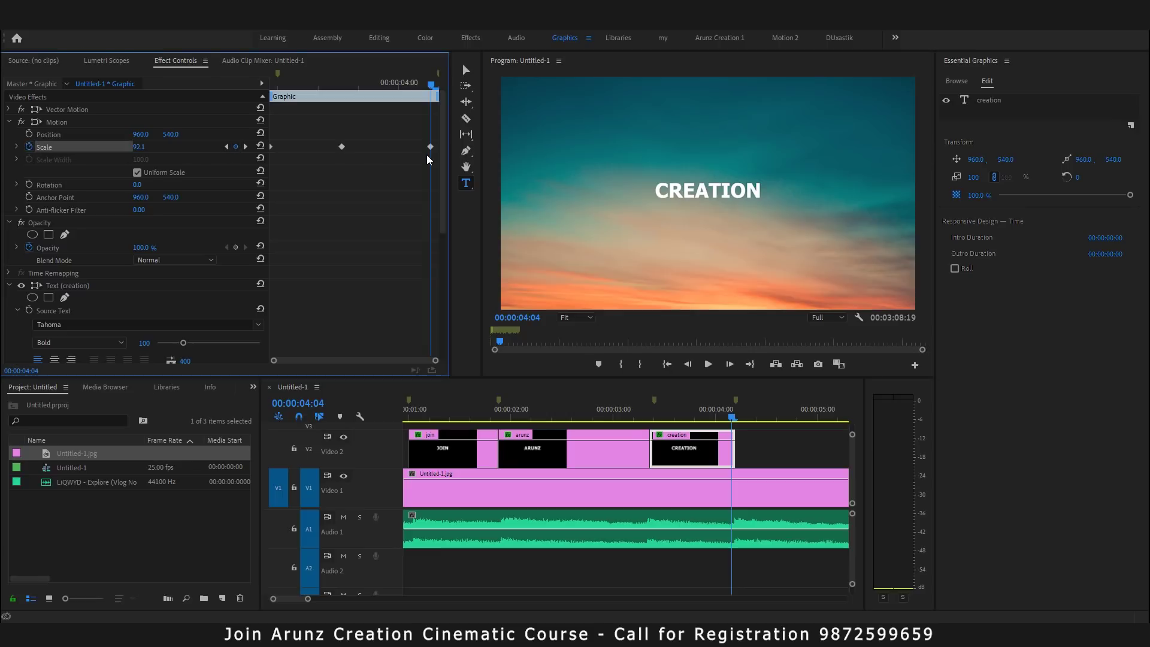
left_click(141, 147)
type("80")
key("Return")
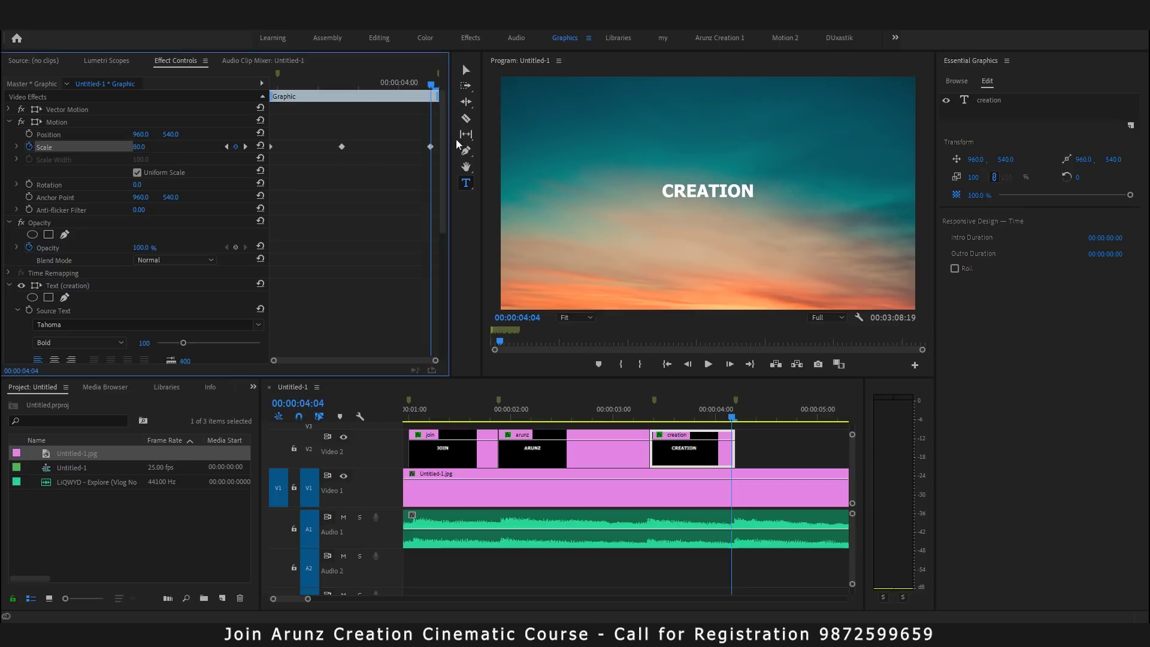
scroll(482, 432, "down", 2)
Step: Play the promo from the start, replaying it through the JOIN, ARUNZ and CREATION titles
scroll(482, 433, "down", 2)
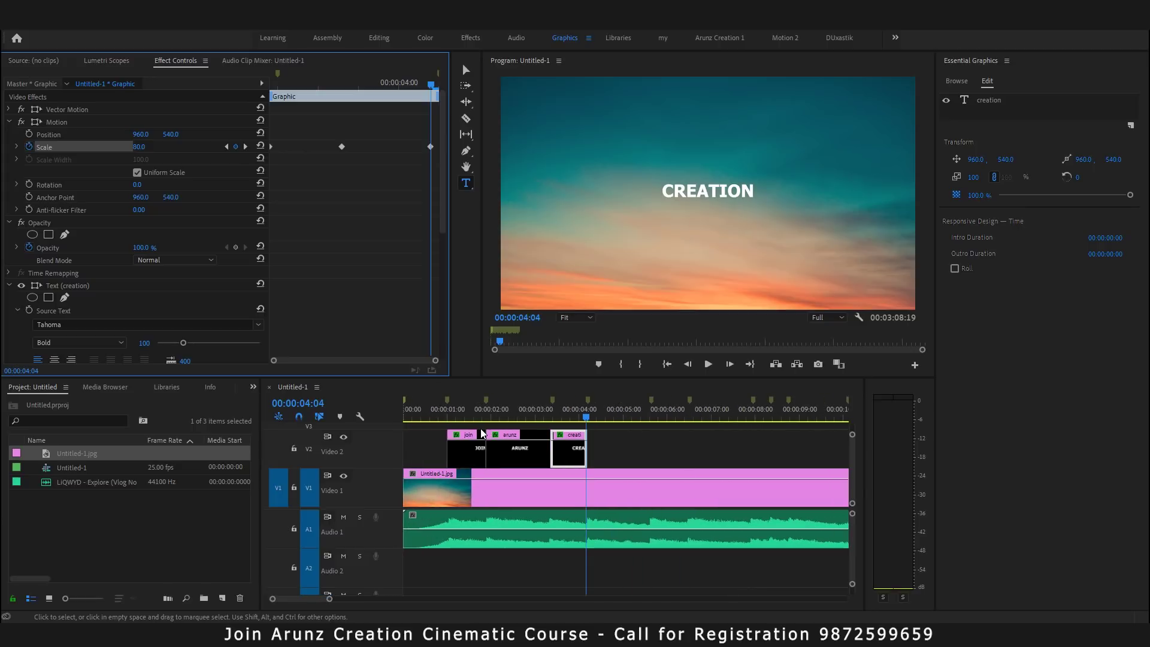
left_click(389, 413)
key("Home")
key("space")
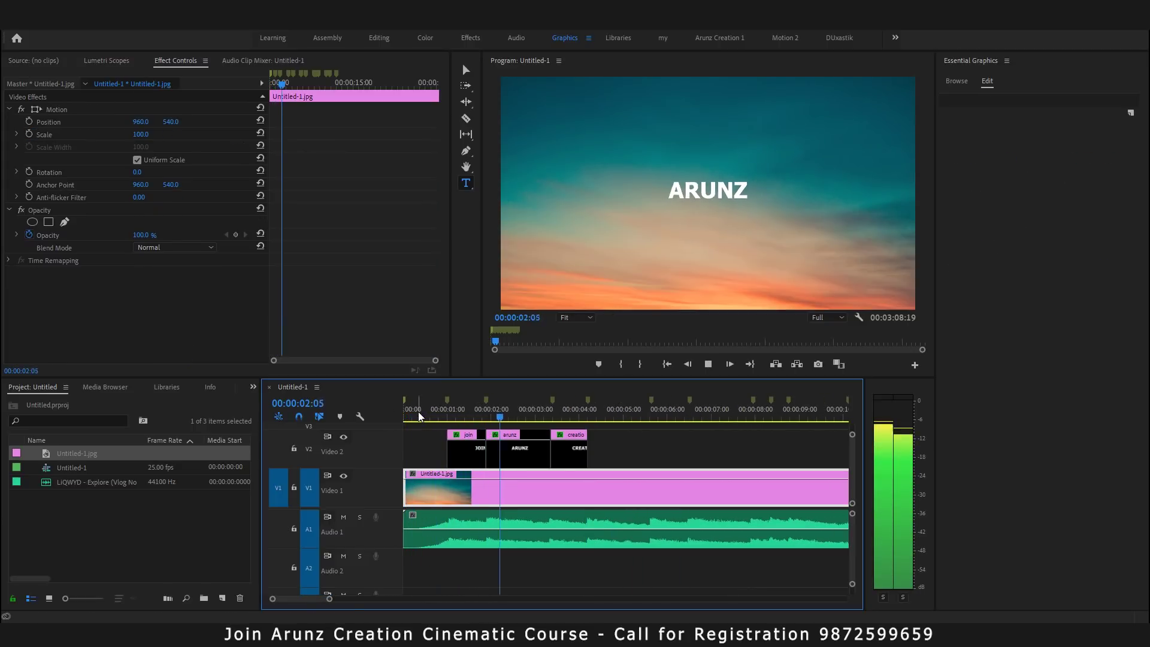
key("Home")
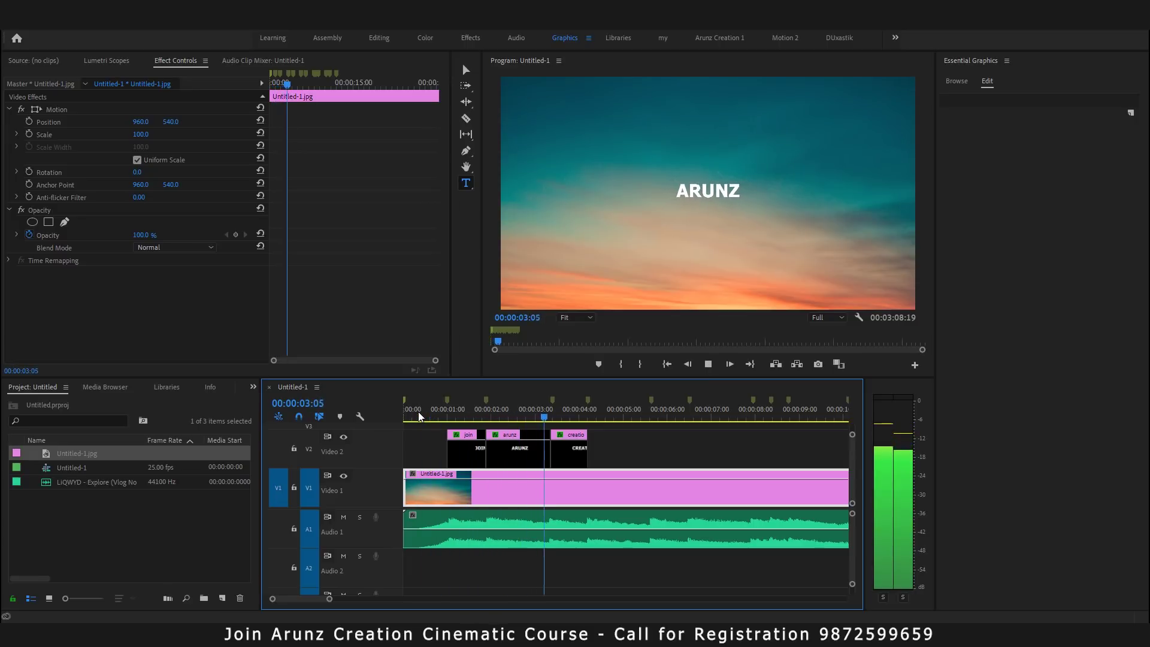
key("Home")
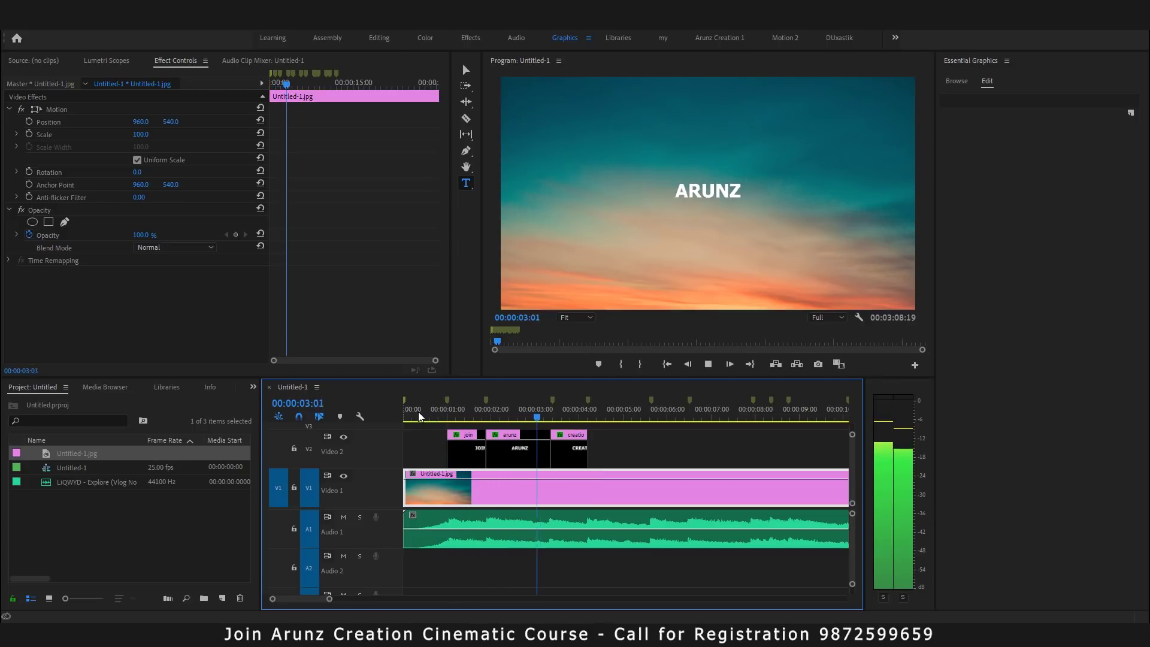
key("space")
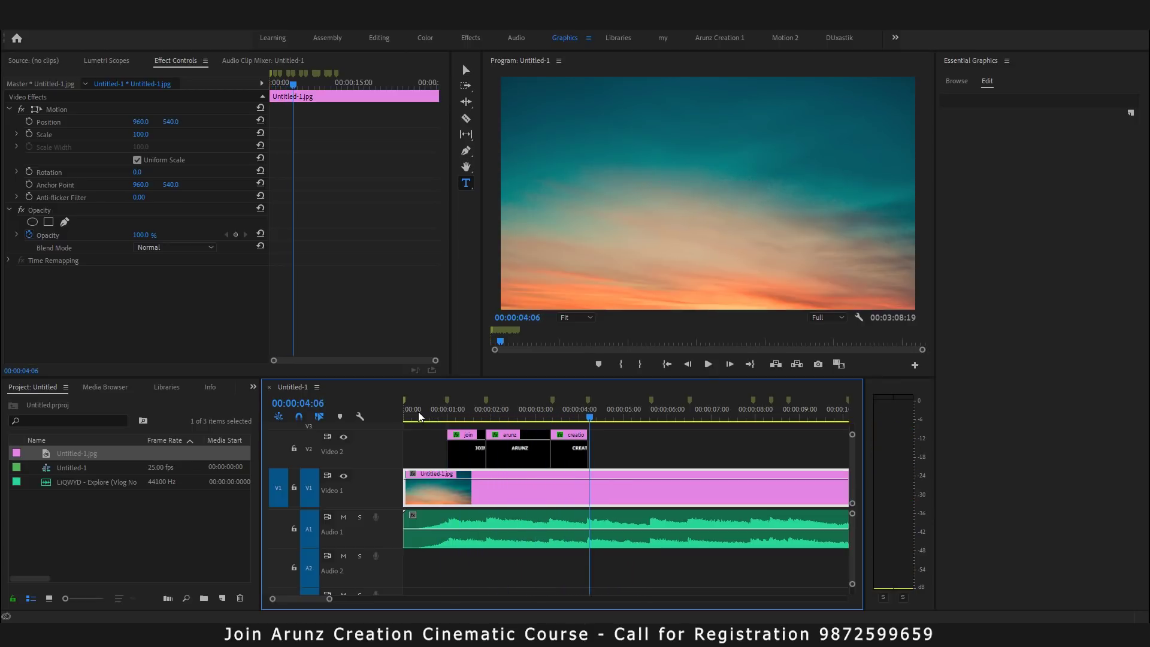
Step: Scrub from near the start through the ARUNZ title, then save the project
left_click(418, 414)
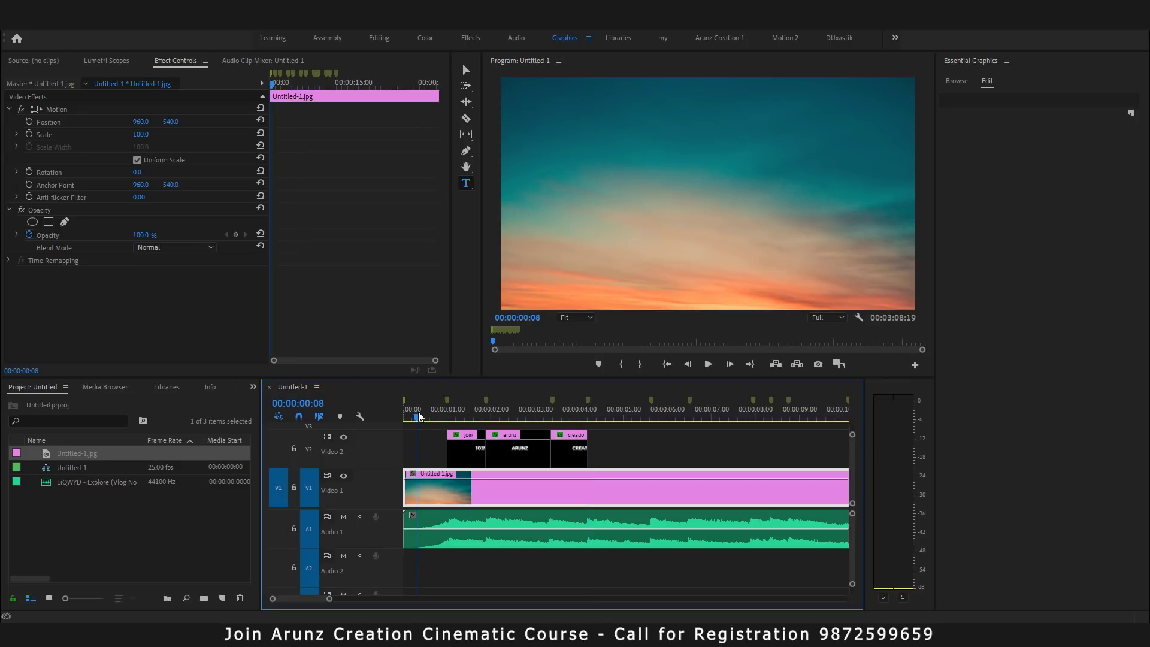
left_click_drag(419, 415, 497, 421)
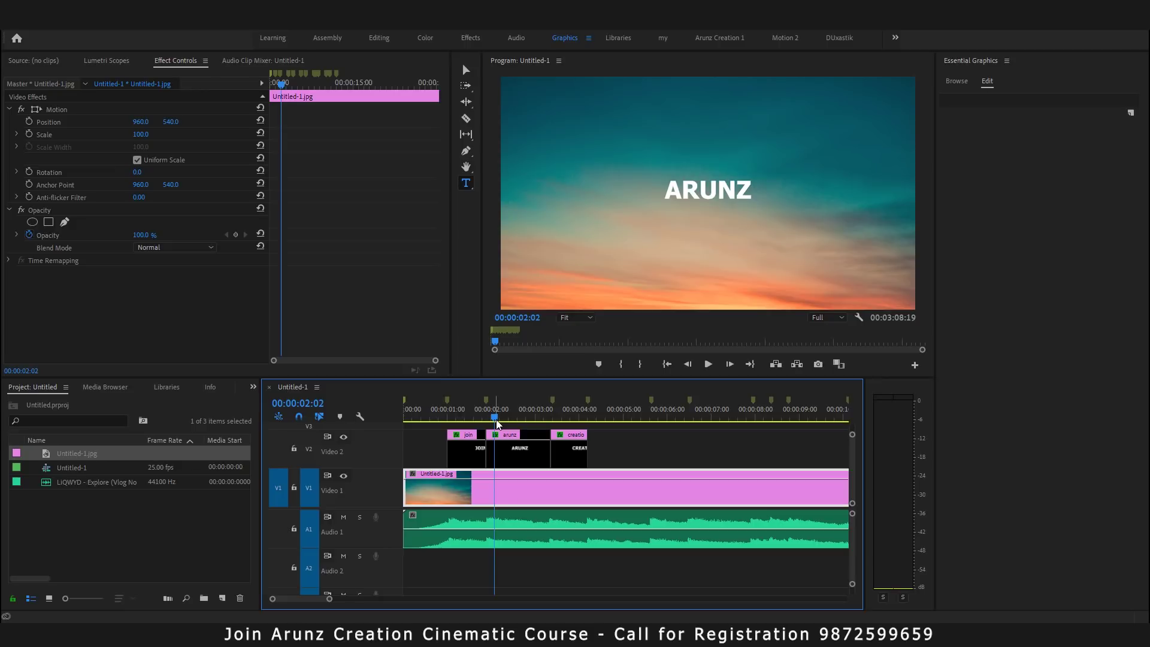
key("ctrl+s")
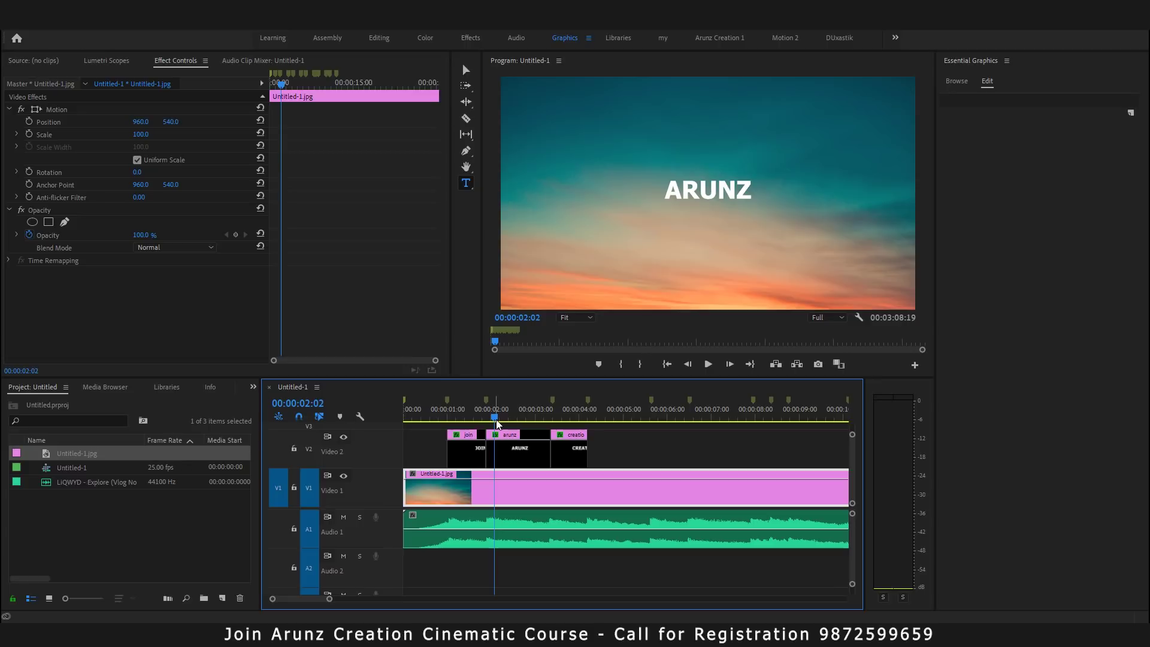